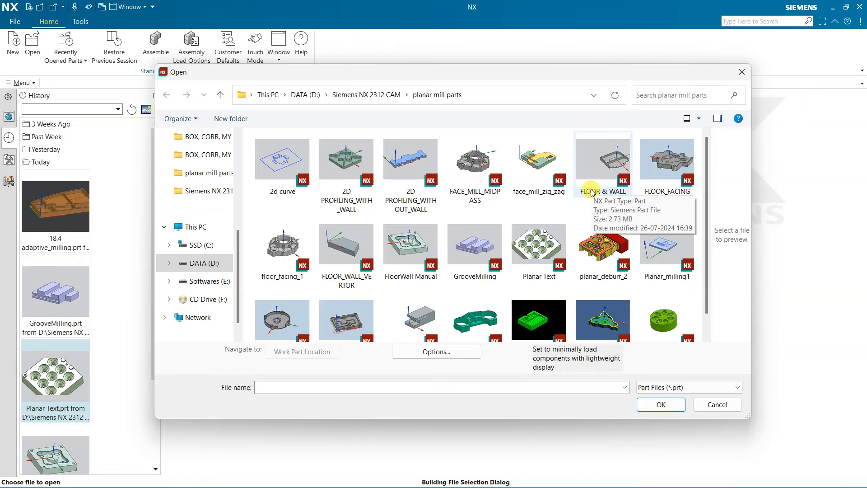
Show all file types and open the FLOOR & WALL STEP file from the planar mill parts folder
left_click(657, 387)
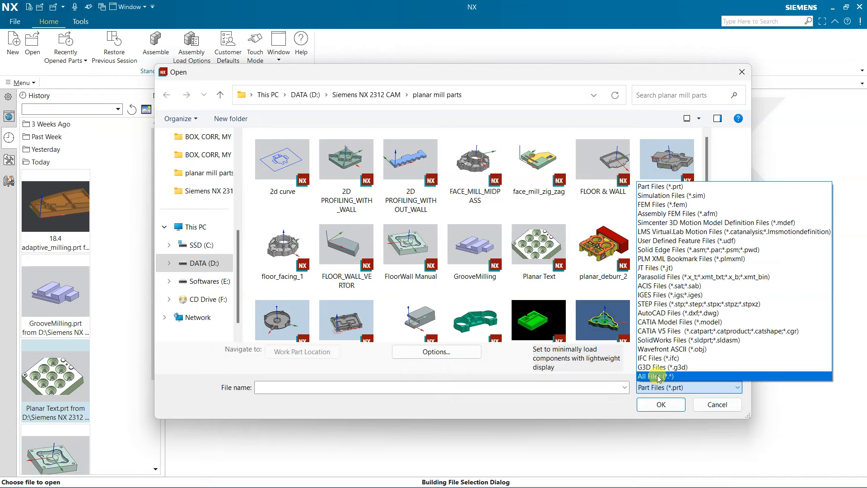
left_click(658, 377)
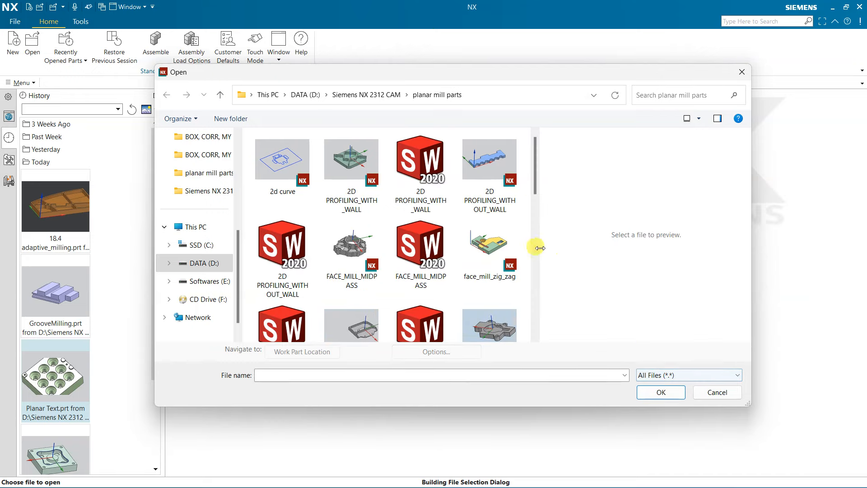
left_click(269, 264)
left_click(408, 275)
scroll(408, 275, "down", 1)
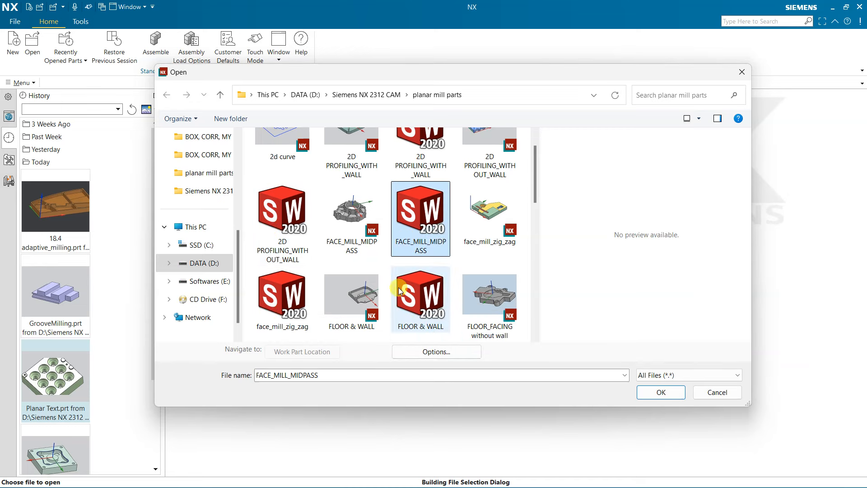
left_click(420, 299)
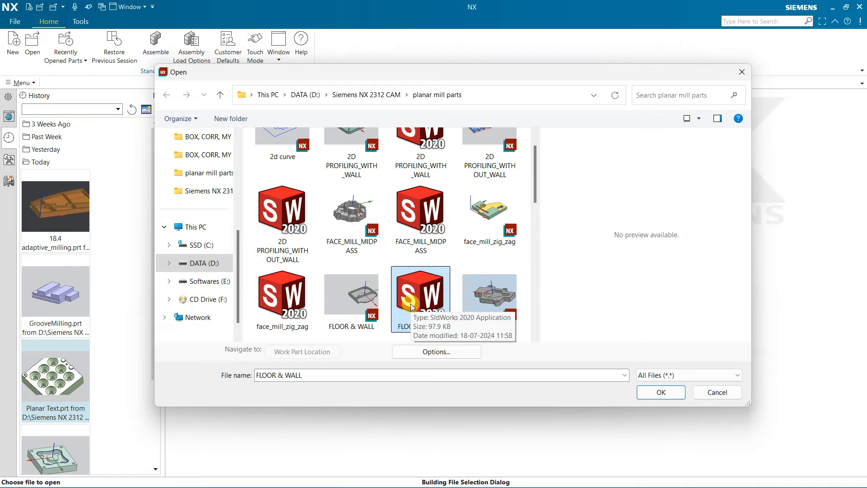
left_click(676, 392)
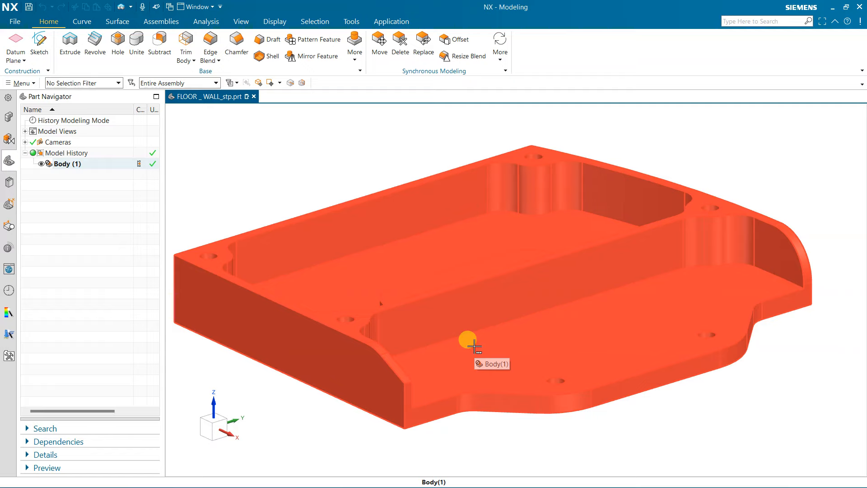
Enter the Manufacturing application with the cam_general session configuration and the mill_planar setup
middle_click_drag(470, 363, 587, 352)
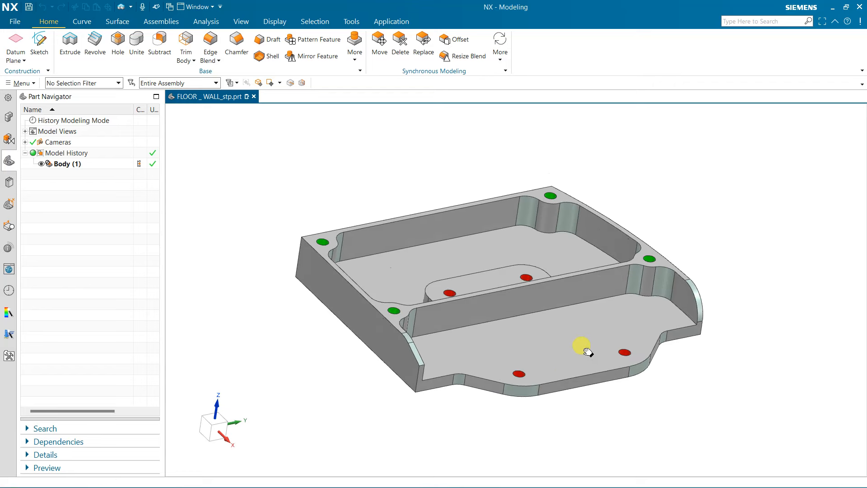
scroll(532, 241, "up", 1)
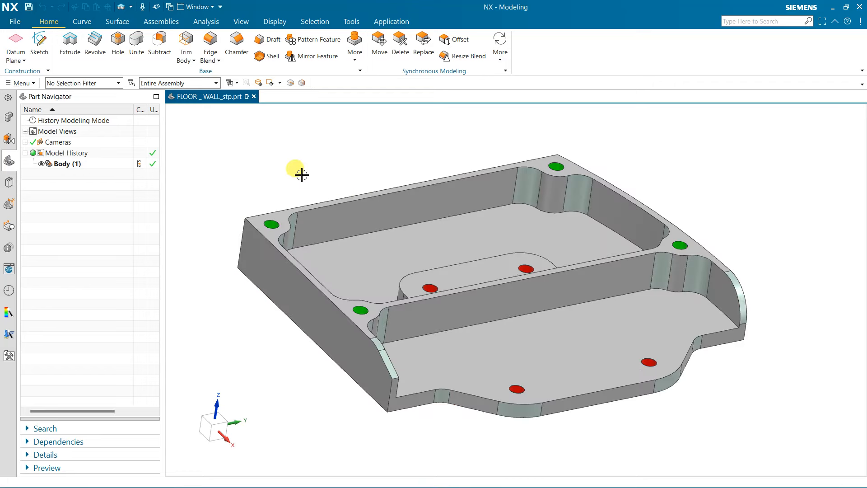
left_click(389, 24)
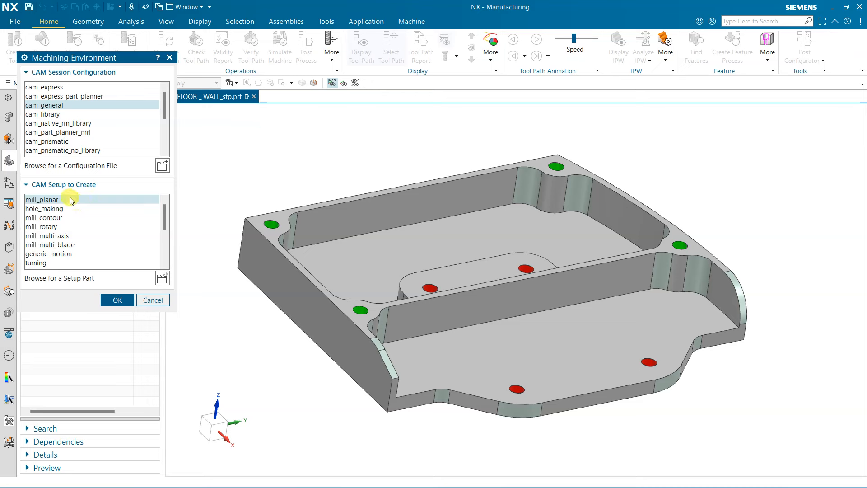
left_click(122, 299)
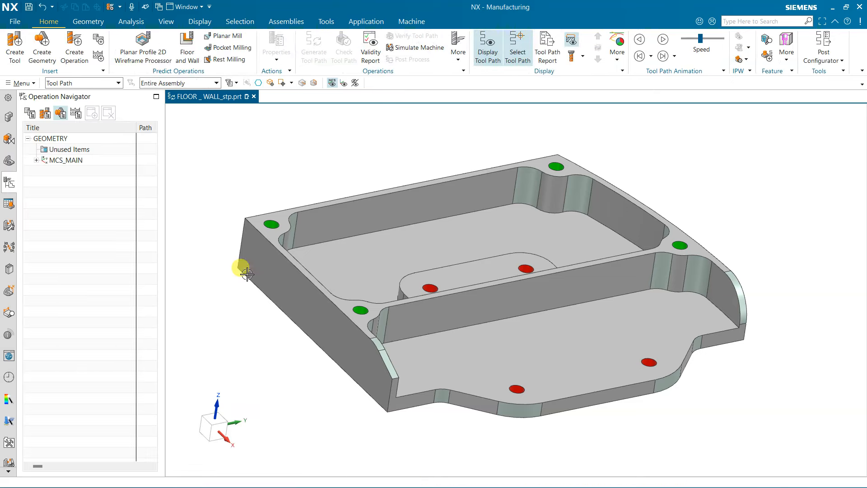
Switch to the NX CAM 2312 PowerPoint presentation, read the Floor and Wall slide, and return to NX
key("super")
left_click(494, 477)
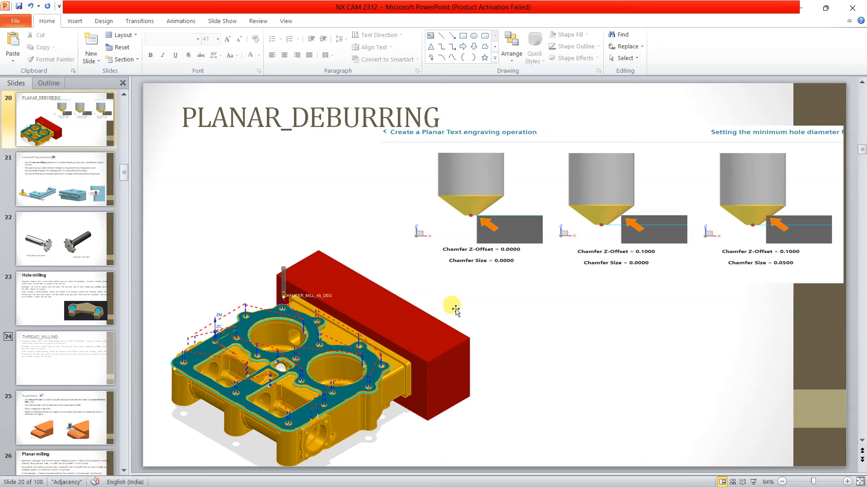
scroll(455, 307, "up", 4)
scroll(456, 311, "down", 1)
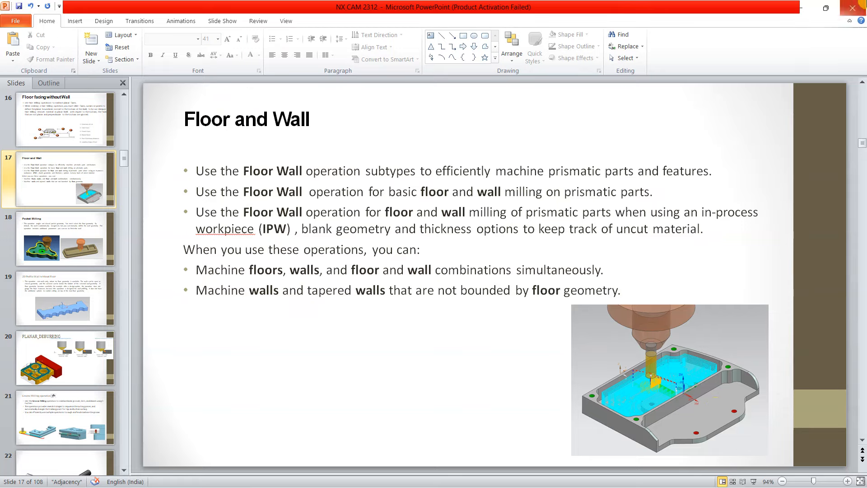
left_click(796, 8)
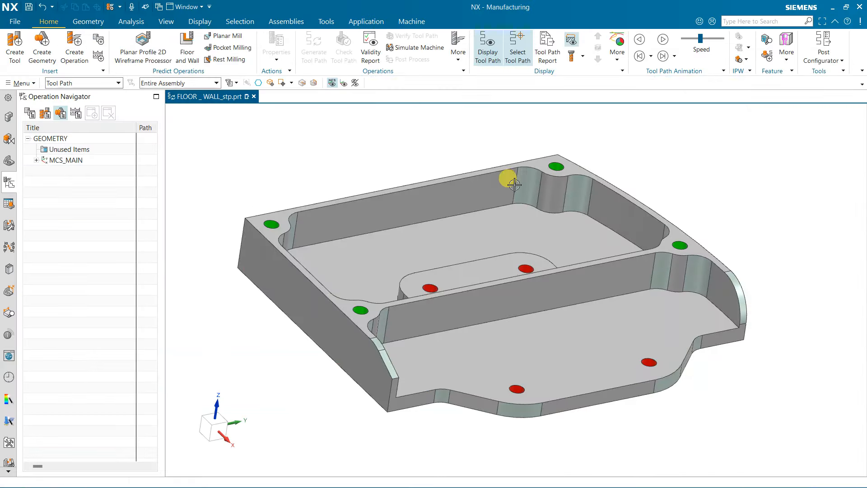
middle_click_drag(510, 183, 502, 189)
left_click(36, 160)
left_click(46, 171)
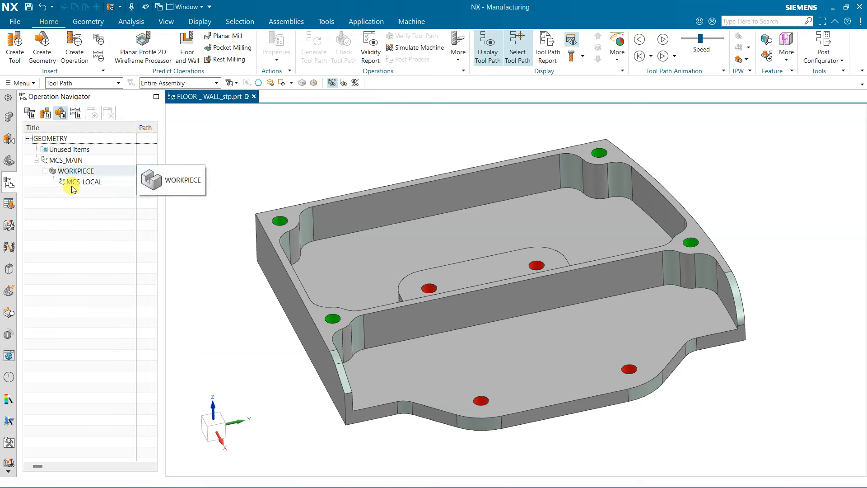
left_click(37, 160)
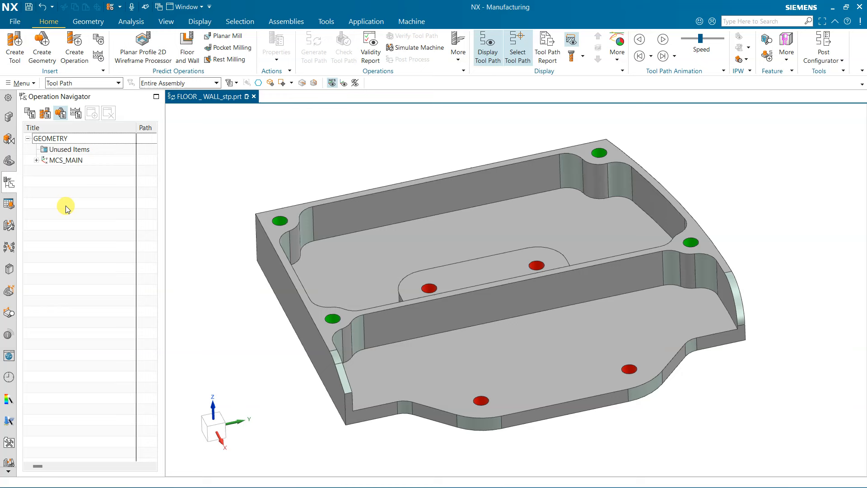
double_click(58, 162)
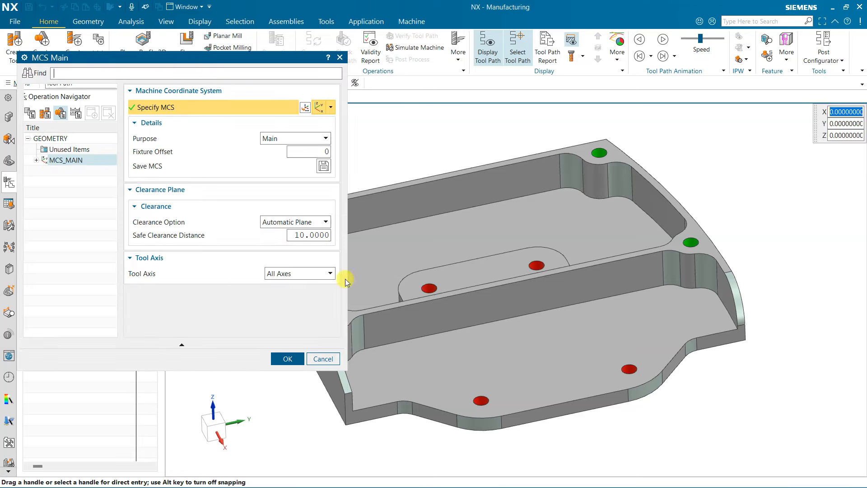
scroll(599, 261, "down", 5)
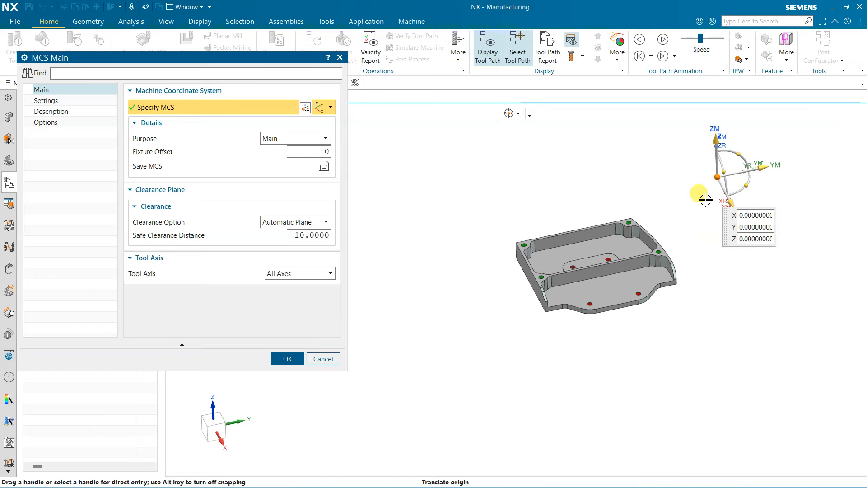
scroll(677, 212, "up", 2)
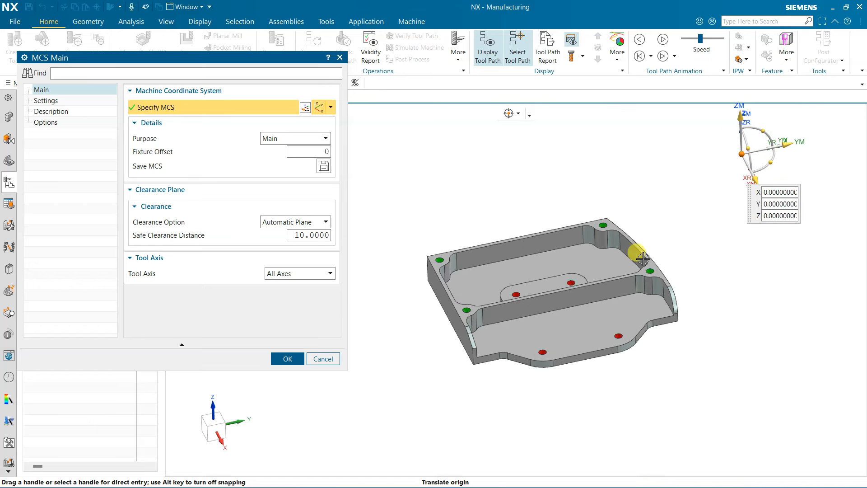
left_click(559, 292)
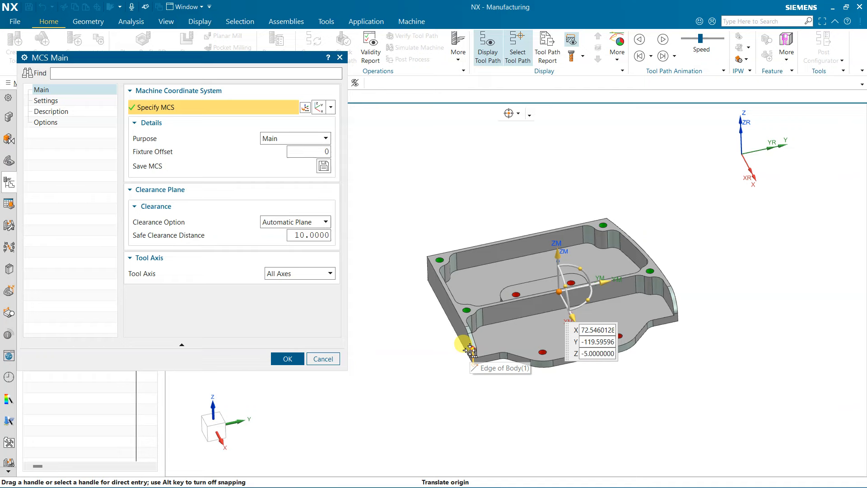
left_click(319, 359)
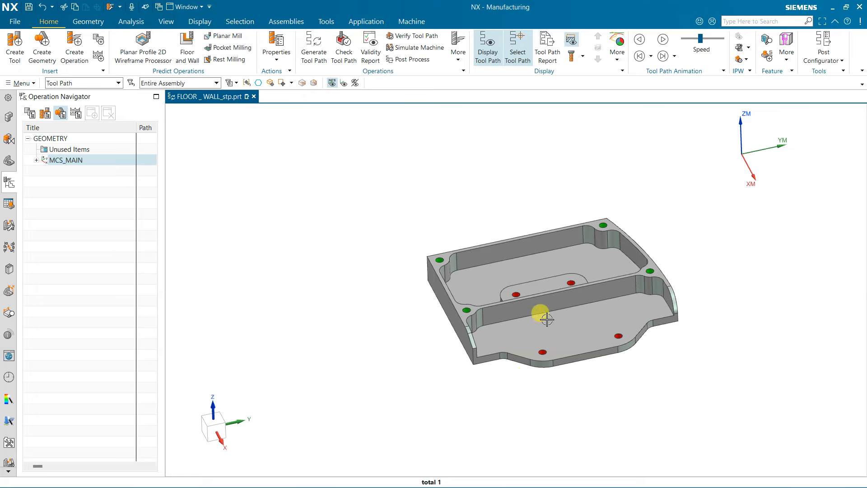
Open WORKPIECE under MCS_MAIN for editing and specify the solid body as its part geometry
middle_click_drag(540, 313, 581, 348)
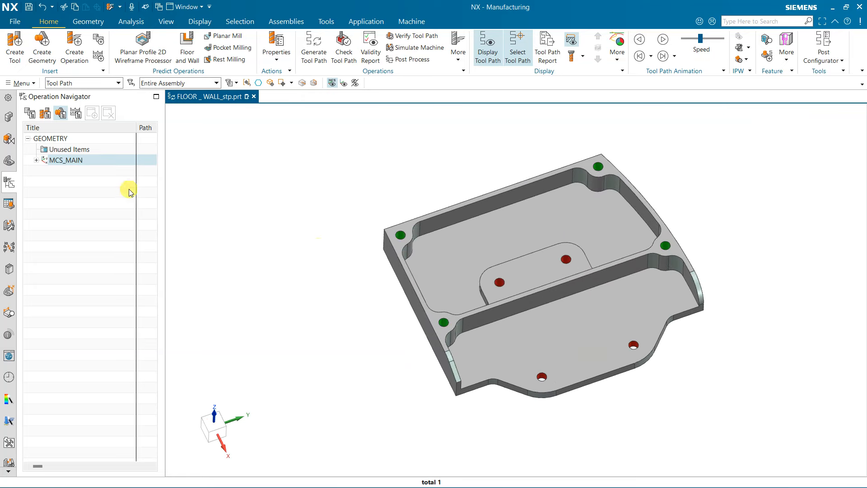
left_click(36, 160)
left_click(69, 175)
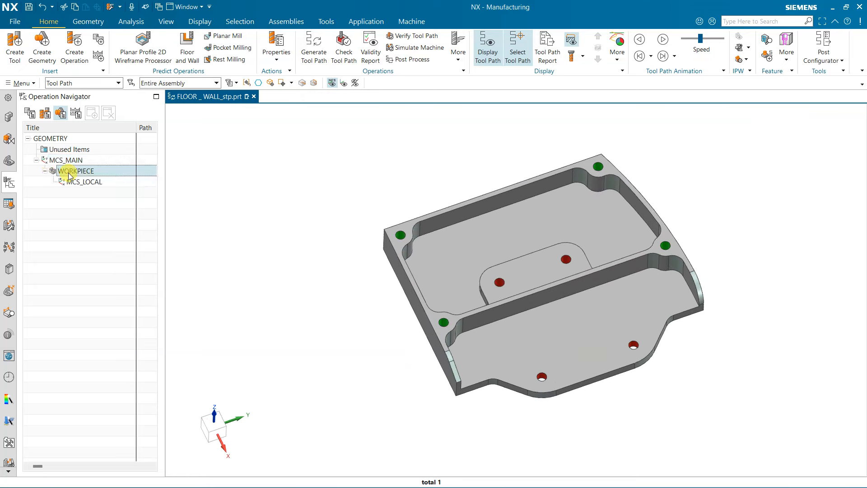
double_click(68, 175)
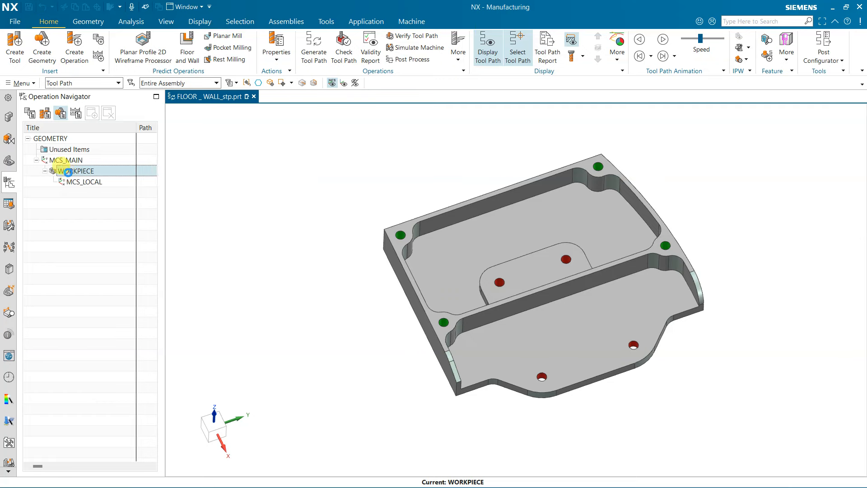
left_click_drag(71, 61, 184, 139)
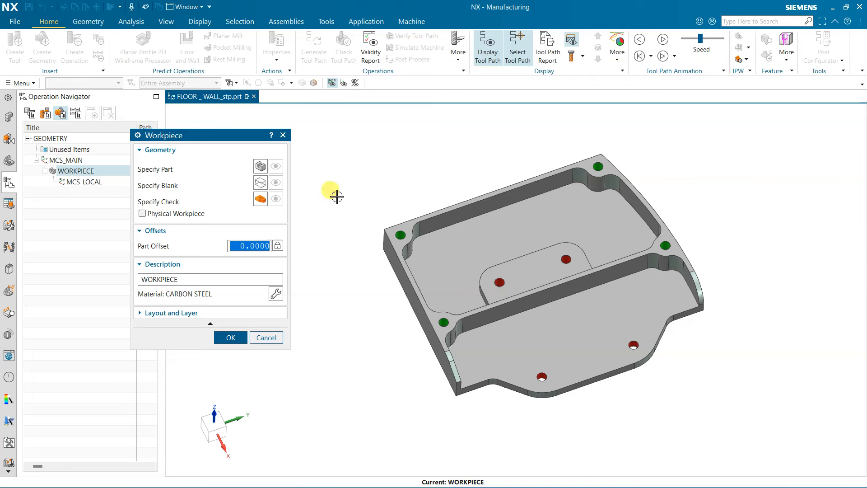
left_click(260, 167)
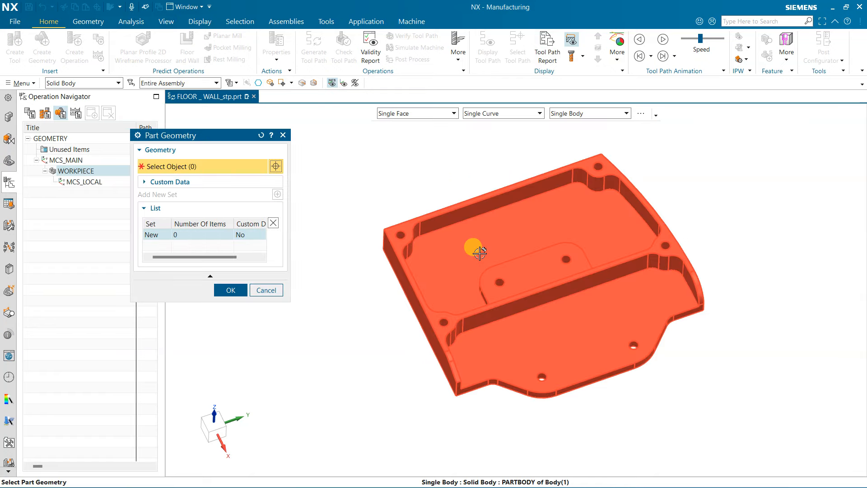
left_click(470, 242)
left_click(235, 300)
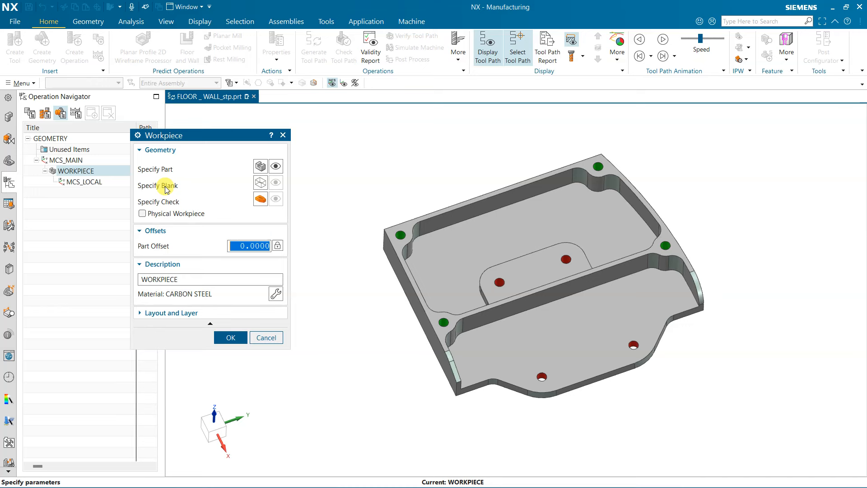
Specify the workpiece blank as a Bounding Block around the part, with Display Blank turned off
left_click(261, 182)
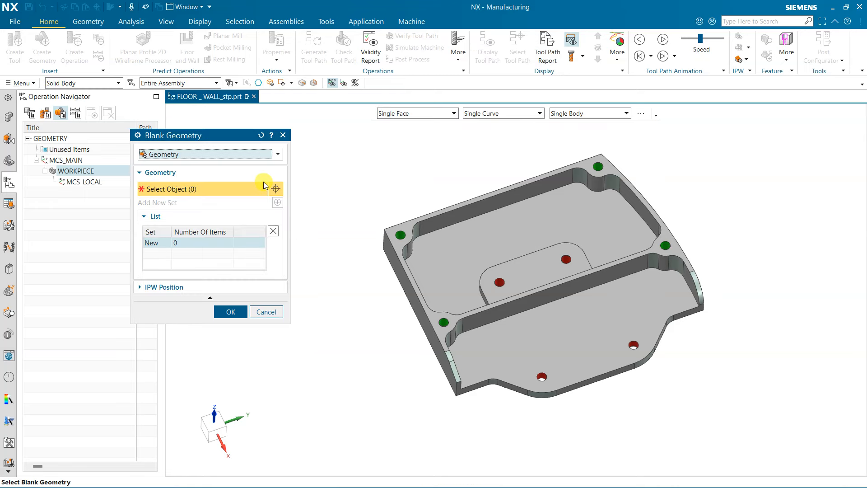
left_click(224, 153)
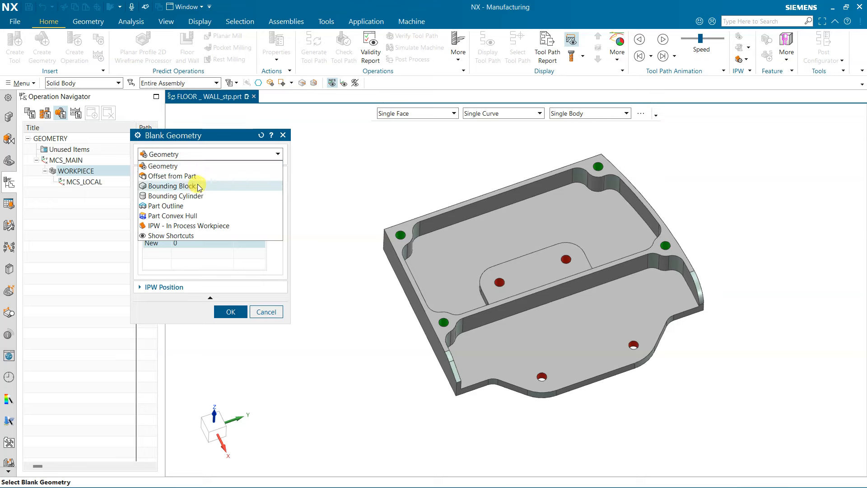
left_click(198, 186)
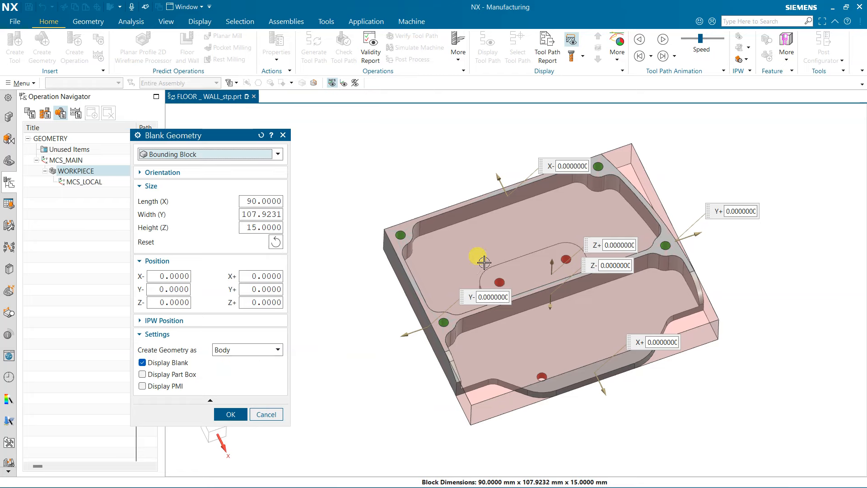
left_click(158, 364)
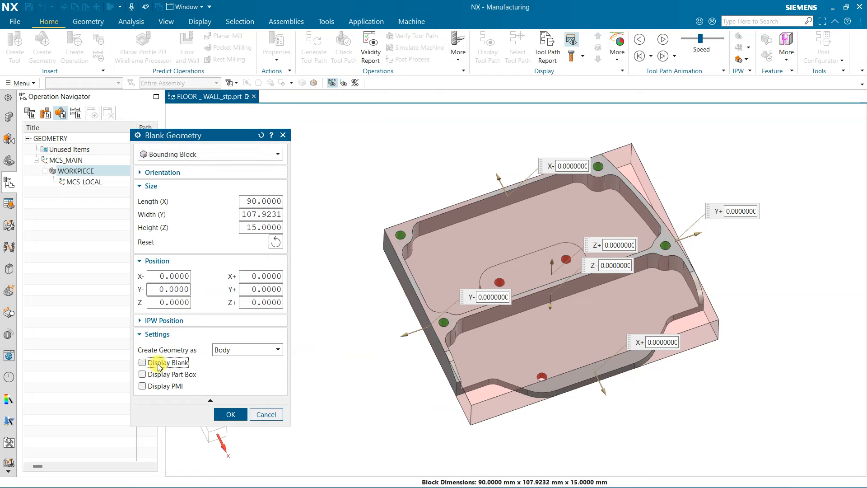
left_click(222, 410)
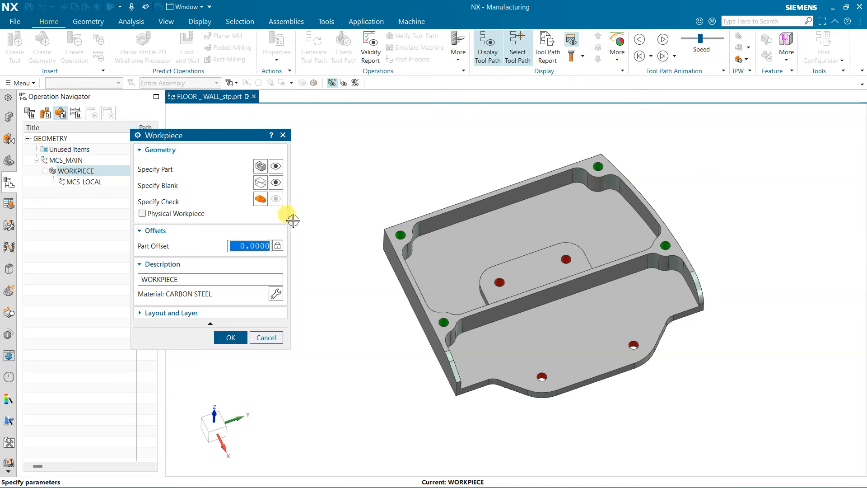
Display the specified part and blank geometry for checking, and accept the workpiece definition
left_click(275, 166)
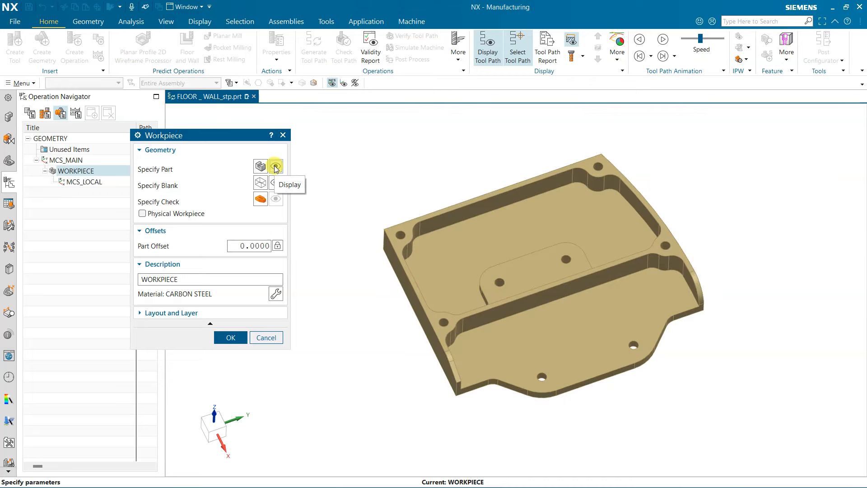
left_click(276, 182)
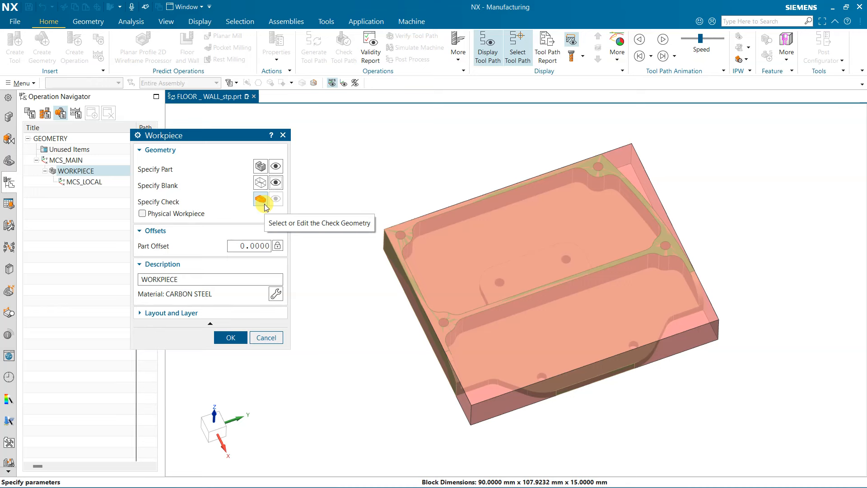
left_click(230, 336)
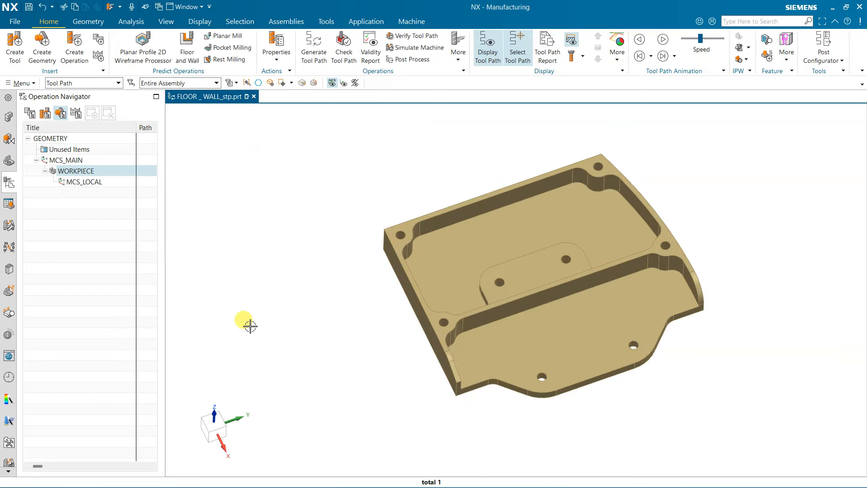
middle_click_drag(248, 323, 254, 300)
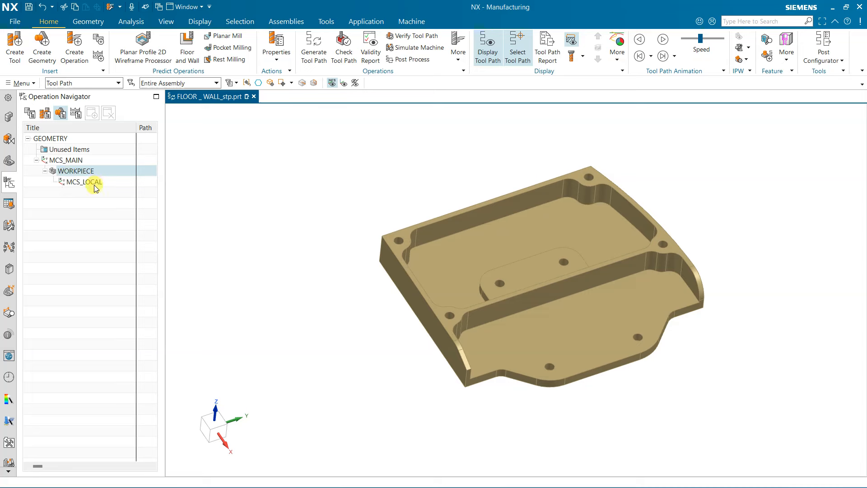
left_click(99, 221)
scroll(322, 261, "down", 1)
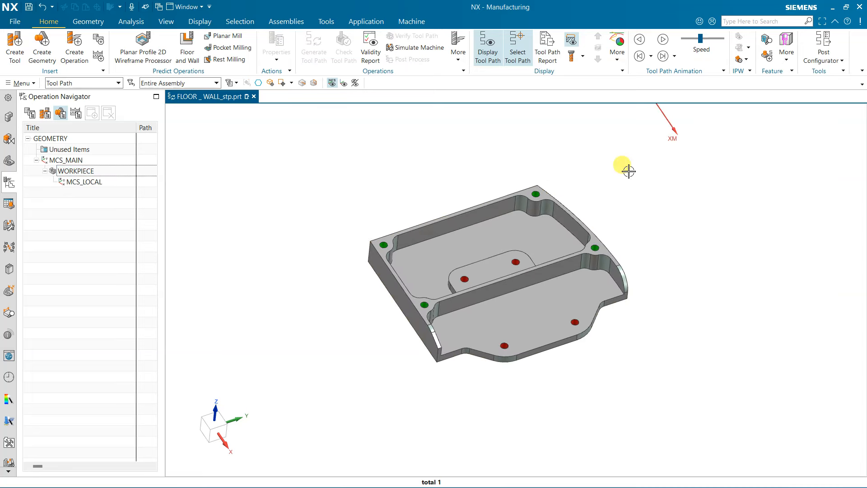
Set the MCS_MAIN origin location to On Blank and place it at the centre of the WORKPIECE blank's top face
middle_click_drag(619, 185, 588, 225, "shift")
left_click(114, 161)
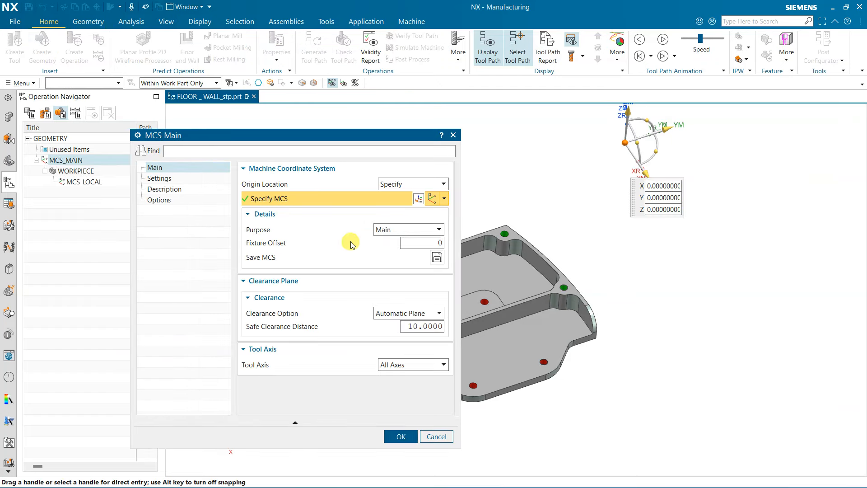
left_click(397, 184)
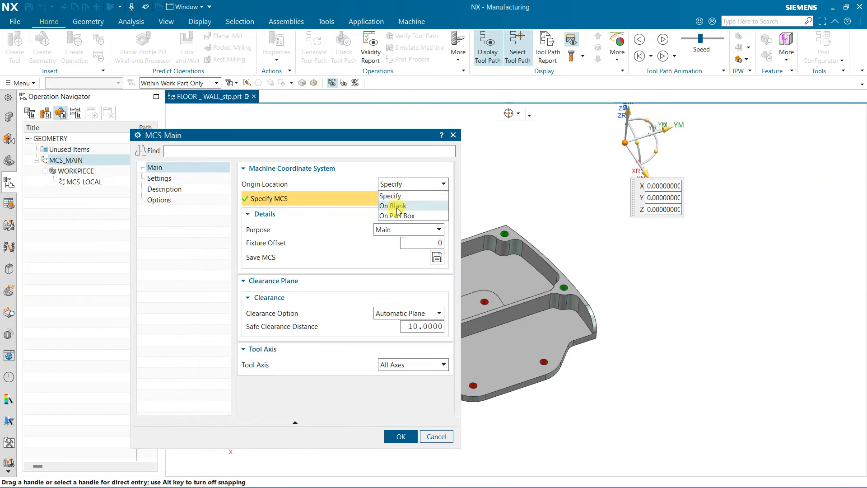
left_click(398, 205)
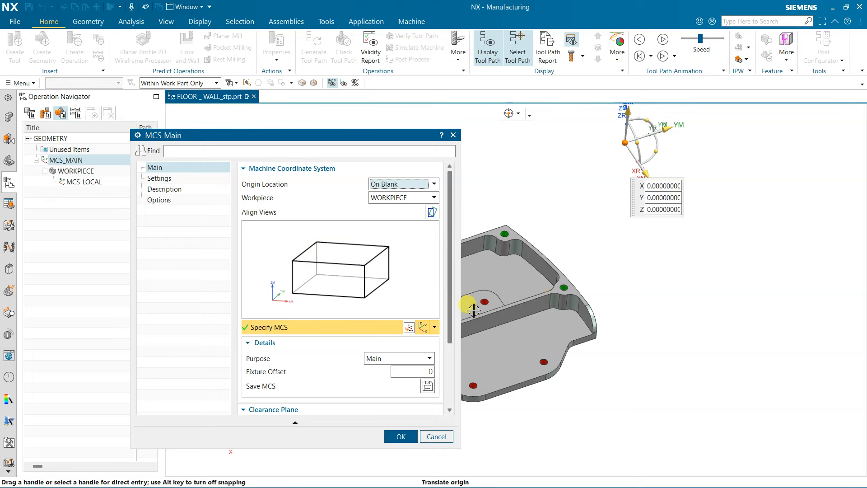
left_click(355, 261)
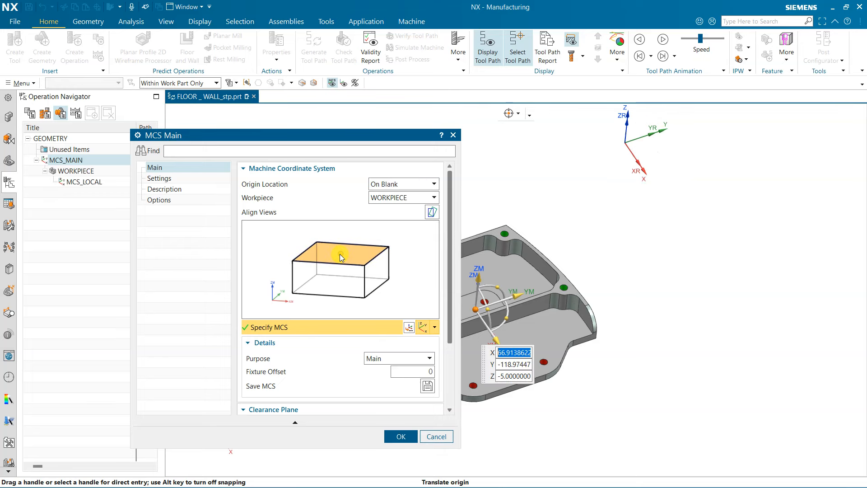
left_click(398, 435)
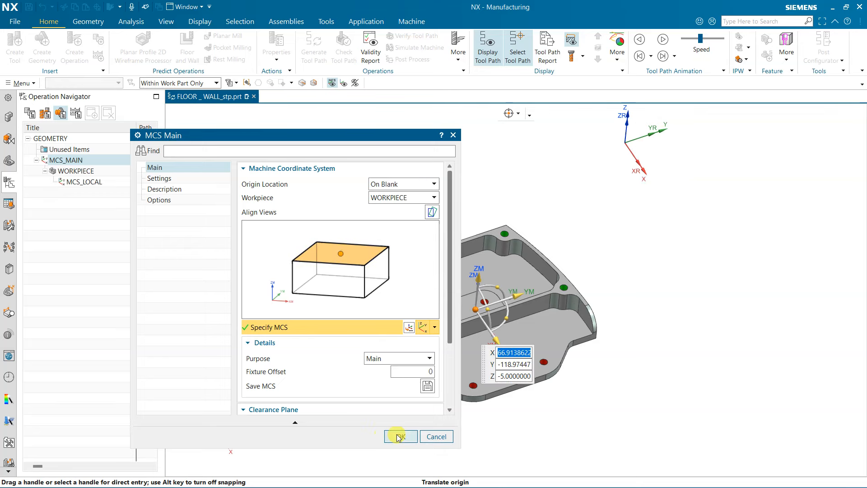
Measure the minimum radius of the rounded corner face at the rear of the large pocket
middle_click_drag(510, 314, 633, 188)
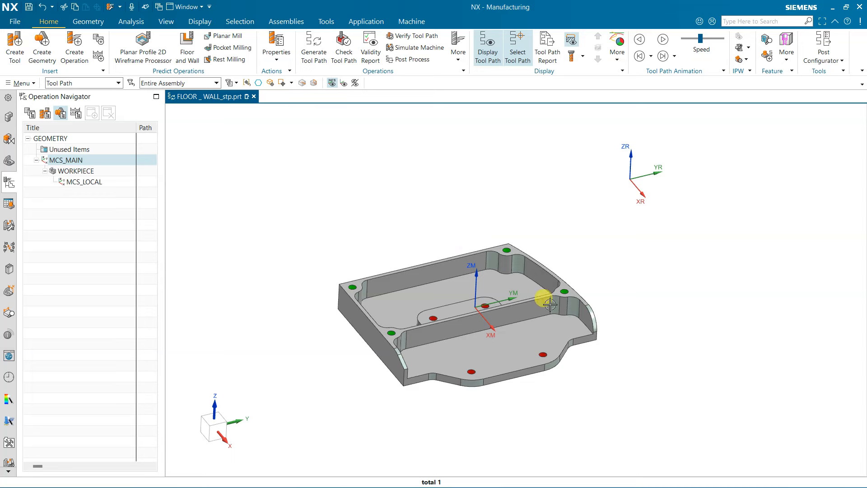
scroll(408, 376, "up", 1)
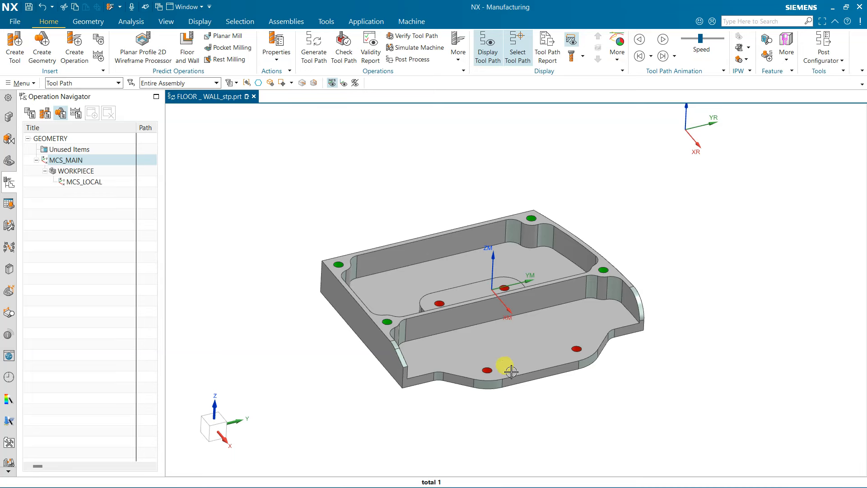
middle_click_drag(492, 327, 474, 333)
scroll(402, 274, "up", 1)
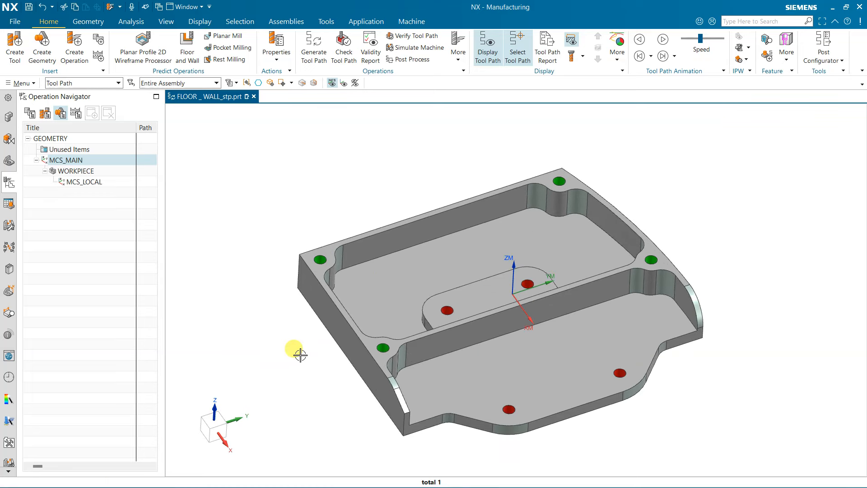
left_click(140, 24)
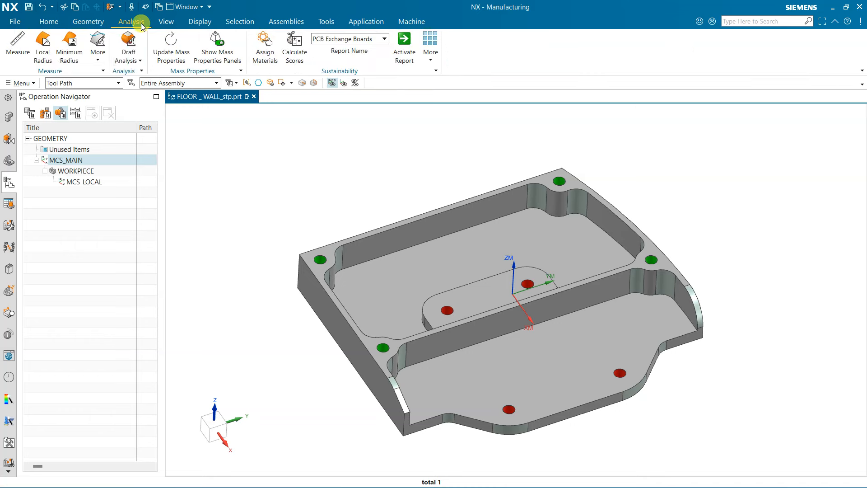
left_click(68, 42)
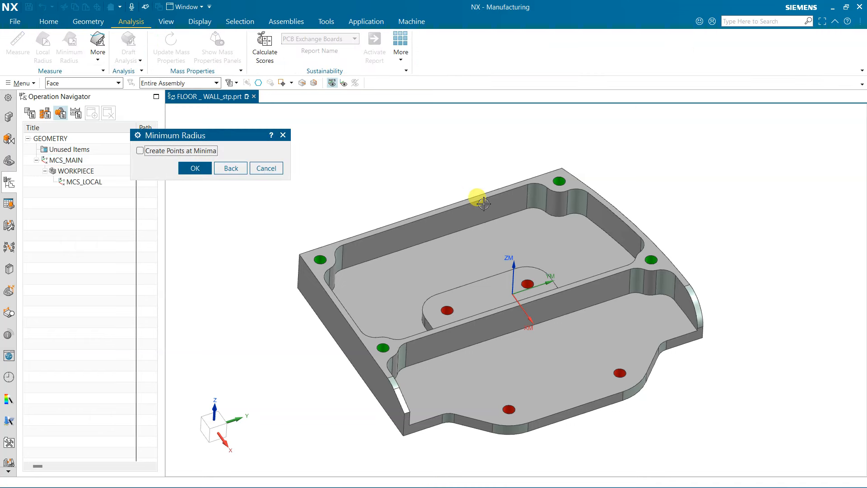
left_click(538, 206)
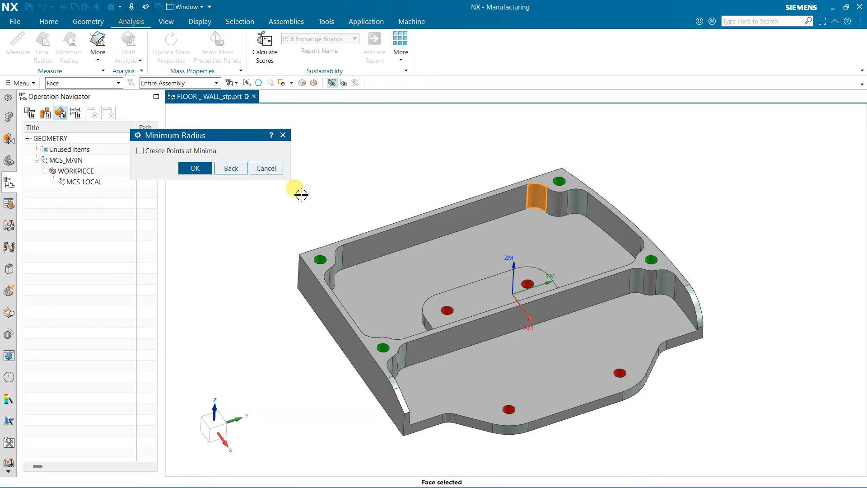
left_click(195, 168)
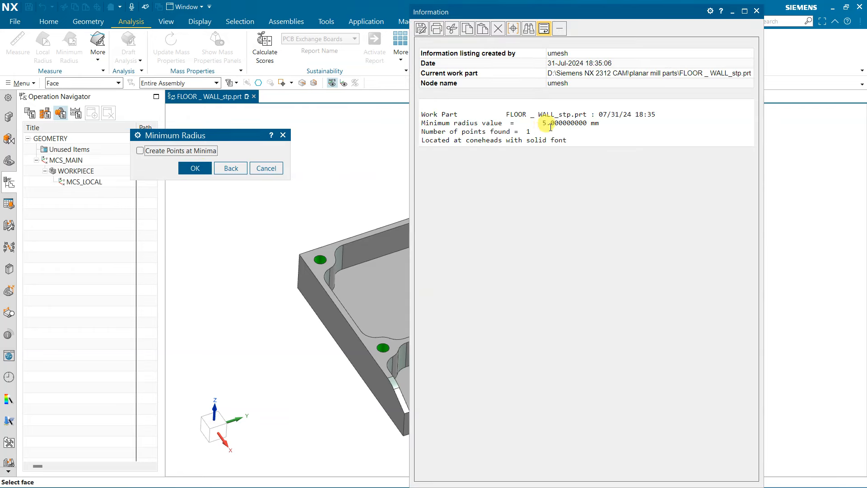
left_click(756, 11)
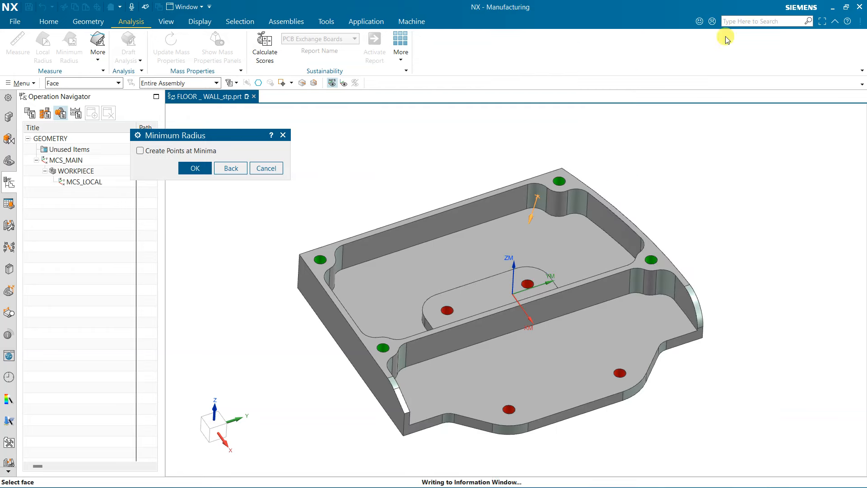
left_click(266, 168)
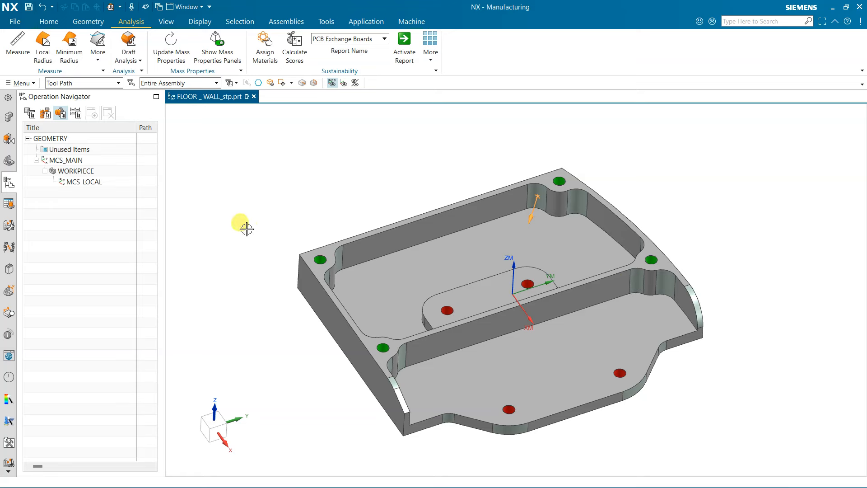
Start creating a mill_planar tool by retrieving it from the tool library and expand the Milling class
left_click(48, 22)
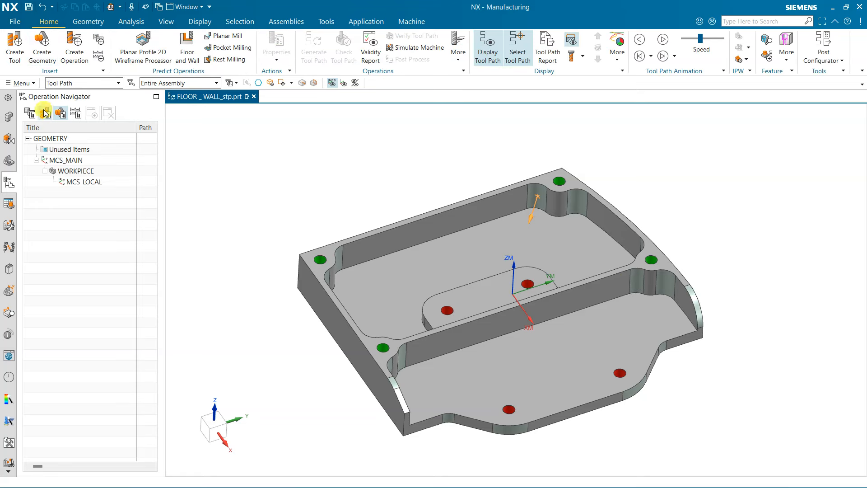
left_click(15, 45)
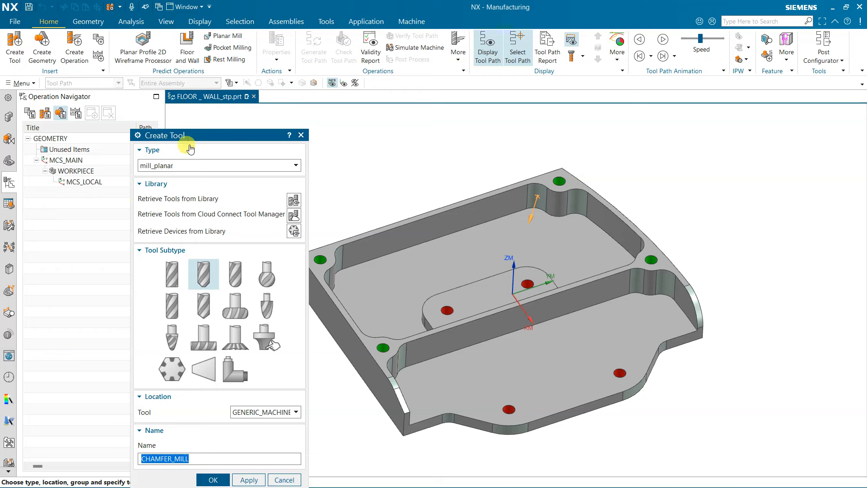
left_click_drag(199, 141, 183, 62)
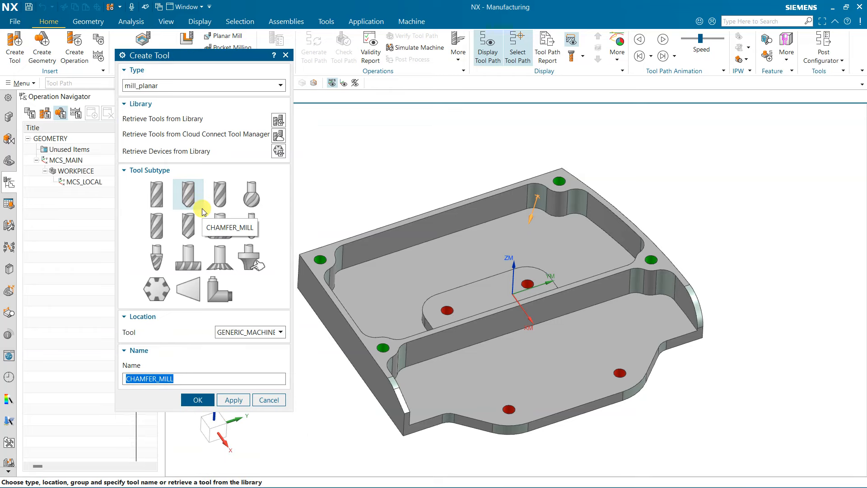
left_click(278, 121)
double_click(137, 99)
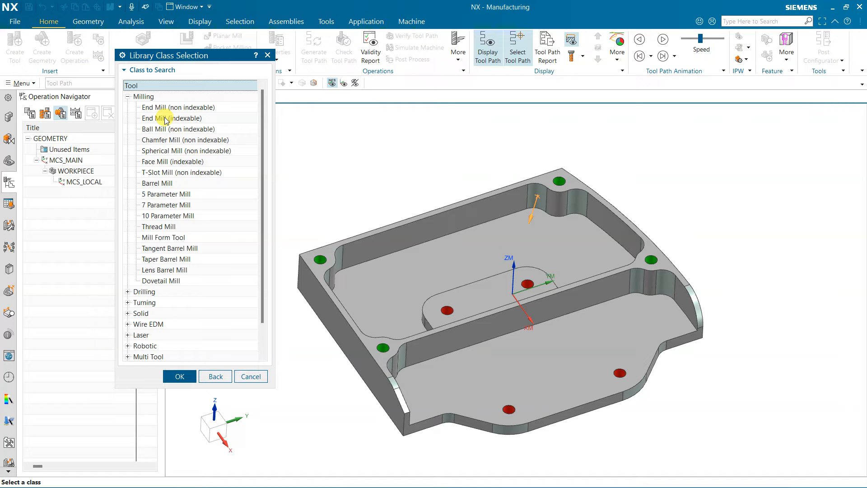
Switch to the NX CAM 2312 PowerPoint presentation, examine the solid carbide and indexable T-slot cutter slide, and return to NX
key("super")
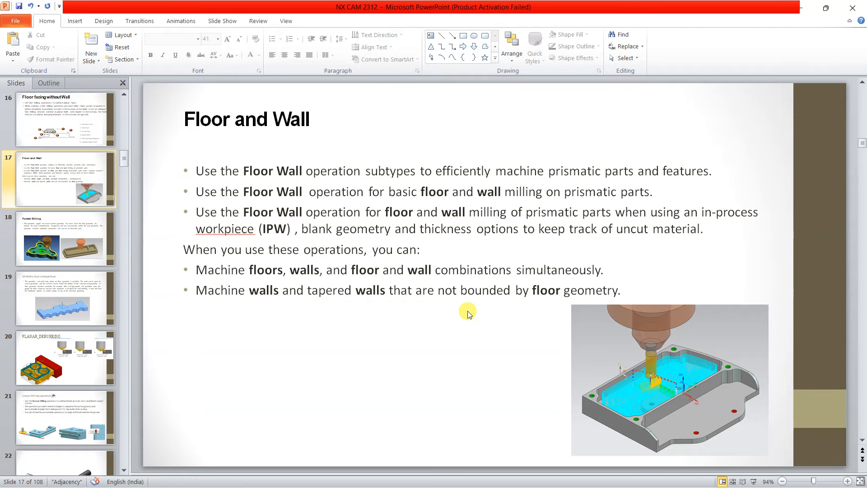
scroll(468, 314, "down", 1)
scroll(468, 313, "down", 4)
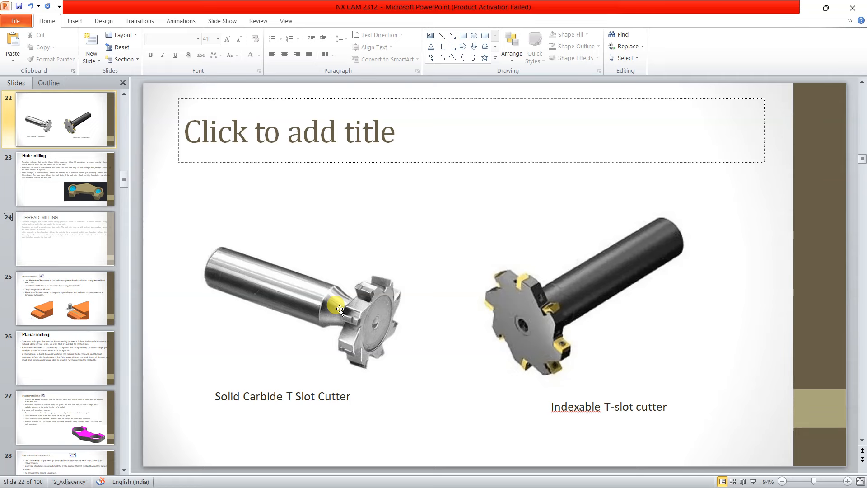
left_click(800, 8)
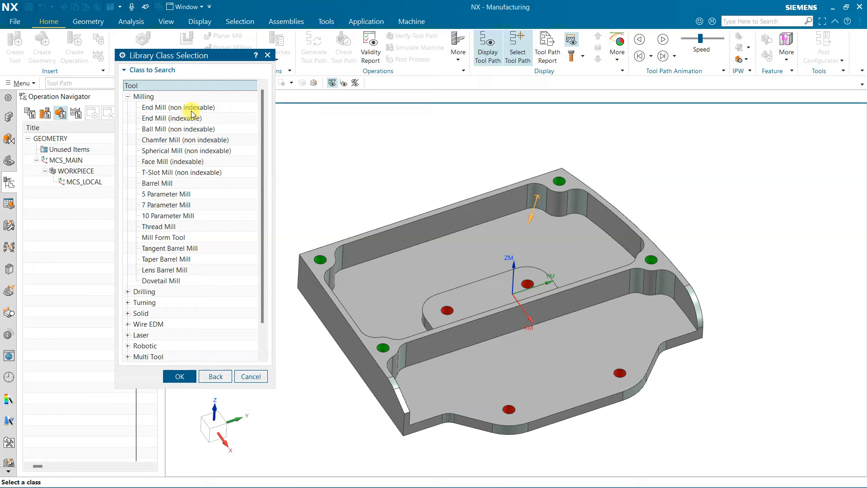
Search the End Mill (non indexable) class, preview the 8 mm end mill ugt0201_002, and retrieve it from the library
double_click(192, 108)
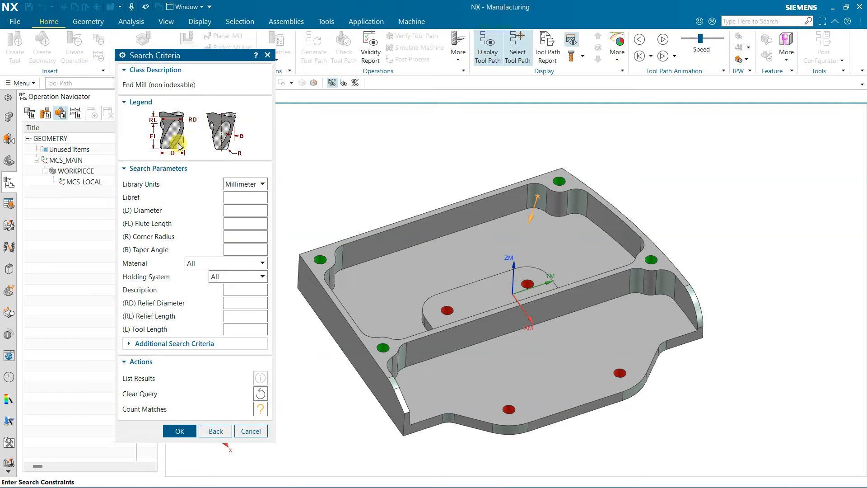
left_click(180, 431)
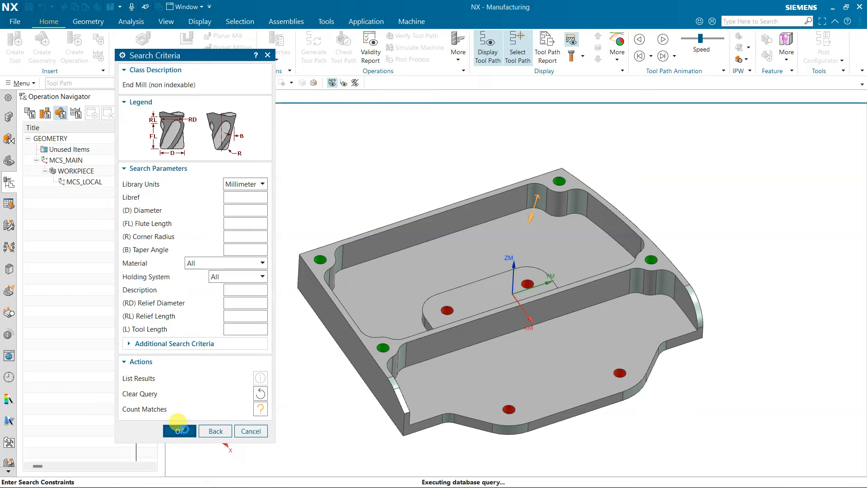
left_click(285, 347)
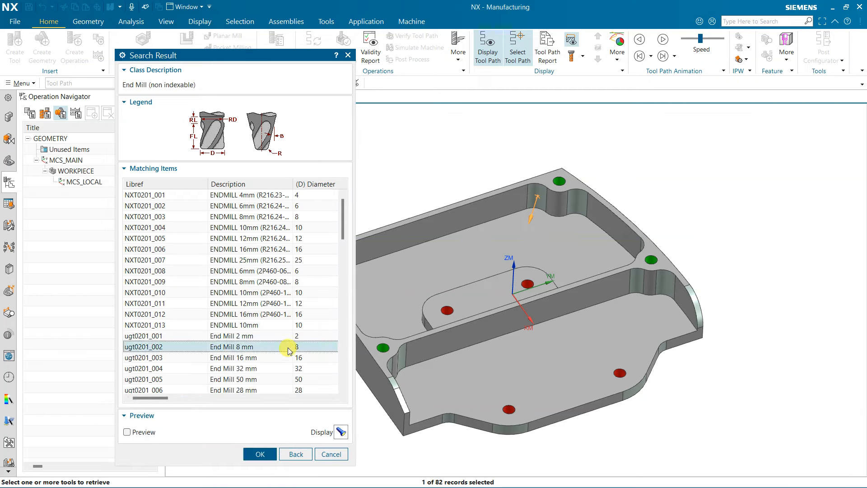
left_click(143, 432)
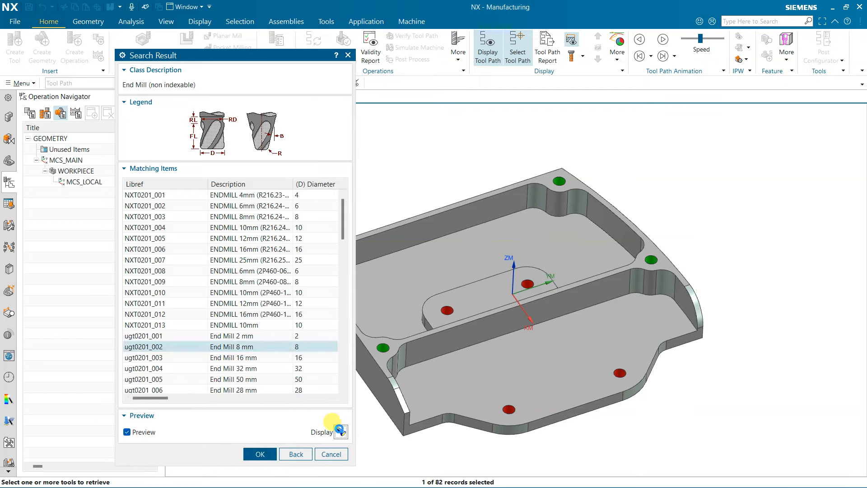
scroll(567, 350, "down", 3)
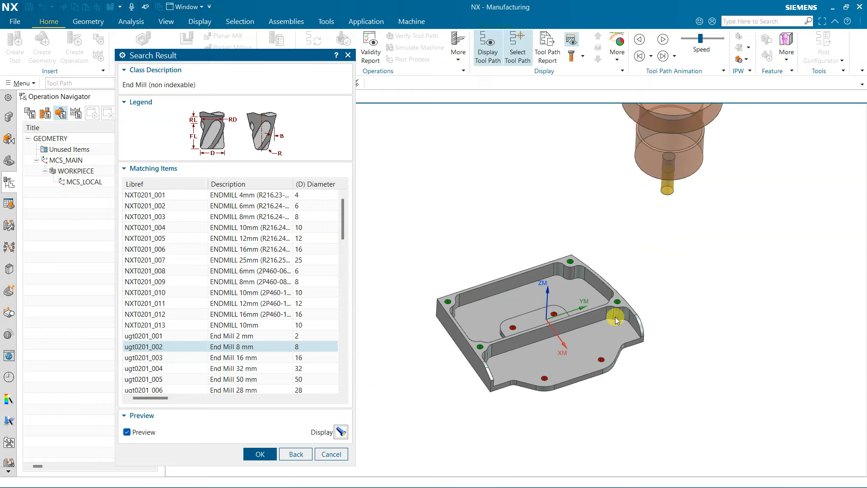
middle_click_drag(666, 295, 617, 280)
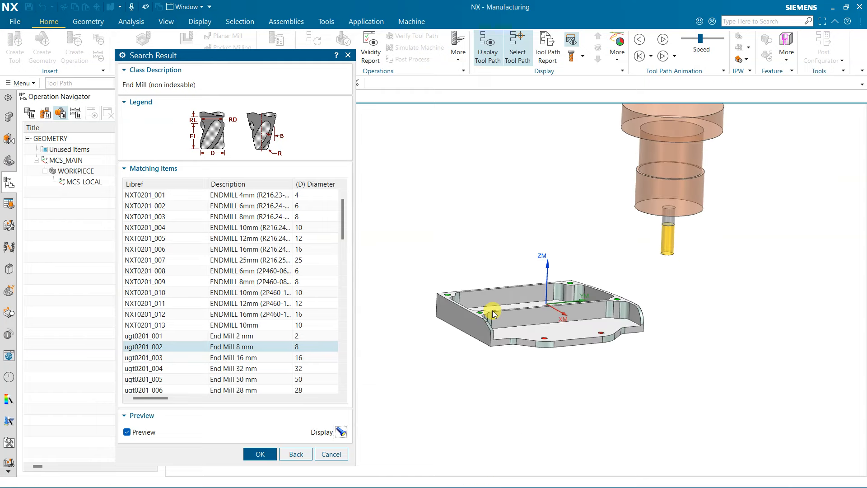
middle_click_drag(509, 341, 598, 218)
left_click(253, 453)
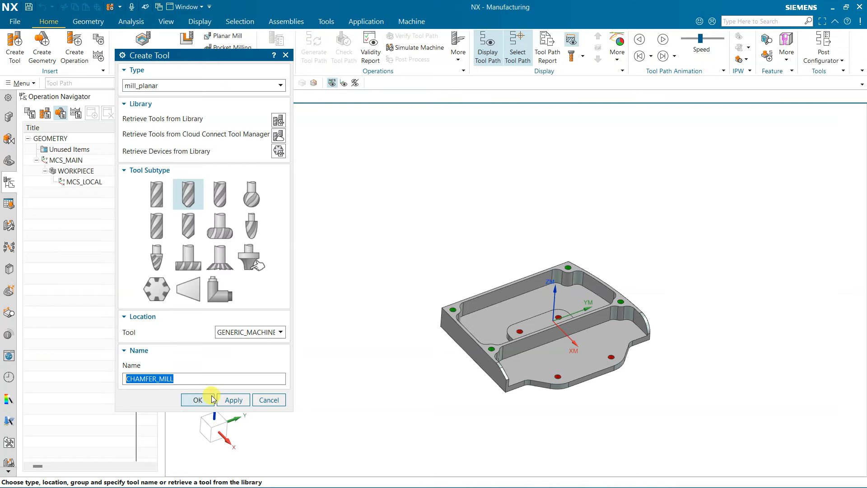
Close tool creation, check the retrieved UGT0201_002 end mill in the Machine Tool view, and return to the Geometry view
left_click(45, 115)
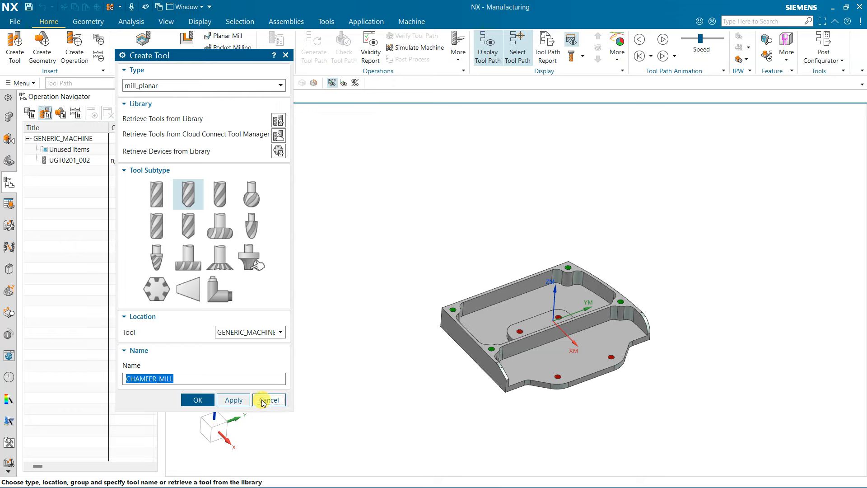
left_click(268, 400)
left_click(61, 114)
left_click(45, 114)
left_click(69, 161)
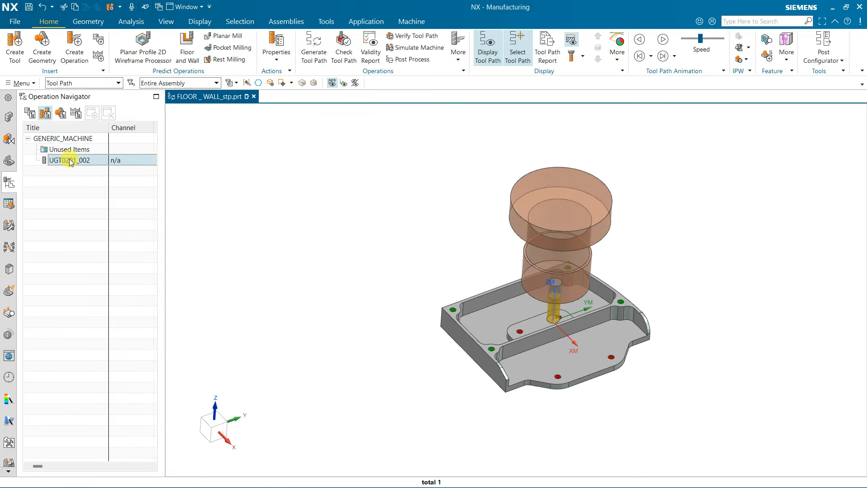
left_click(62, 114)
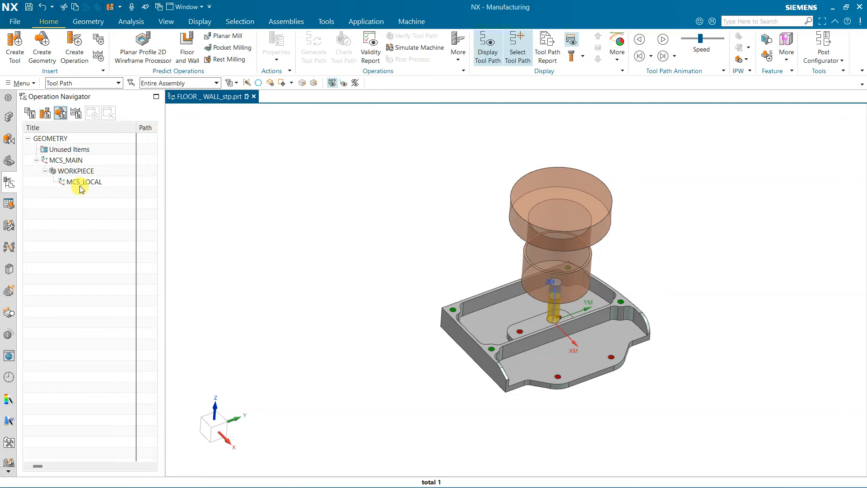
Start creating a mill_planar operation with the Floor and Wall subtype
mouse_move(463, 298)
middle_mouse_down()
mouse_move(455, 281)
mouse_move(464, 290)
middle_mouse_up()
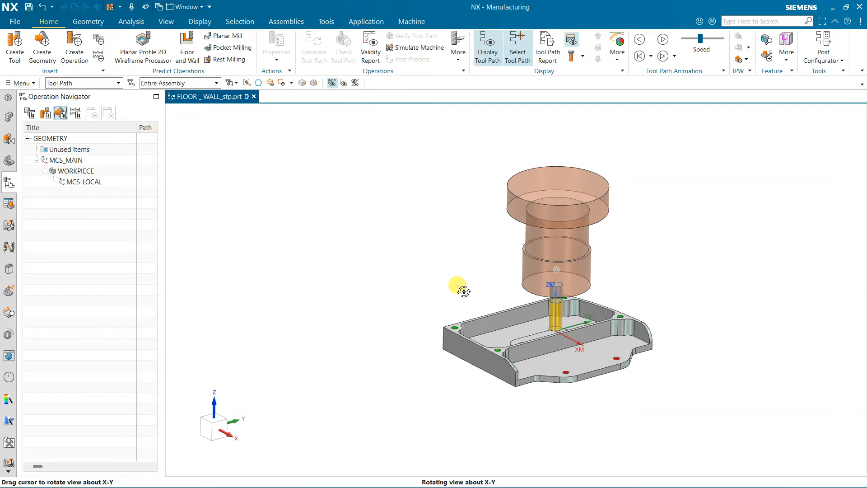
scroll(548, 342, "up", 3)
left_click(72, 56)
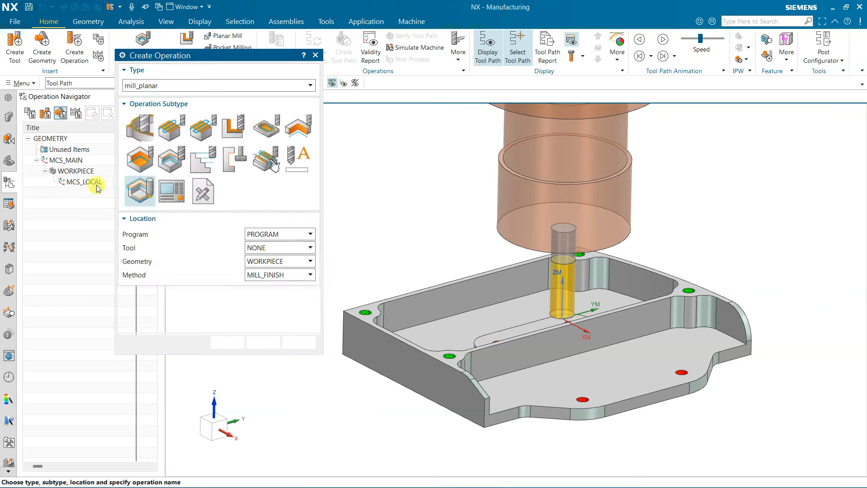
left_click(230, 129)
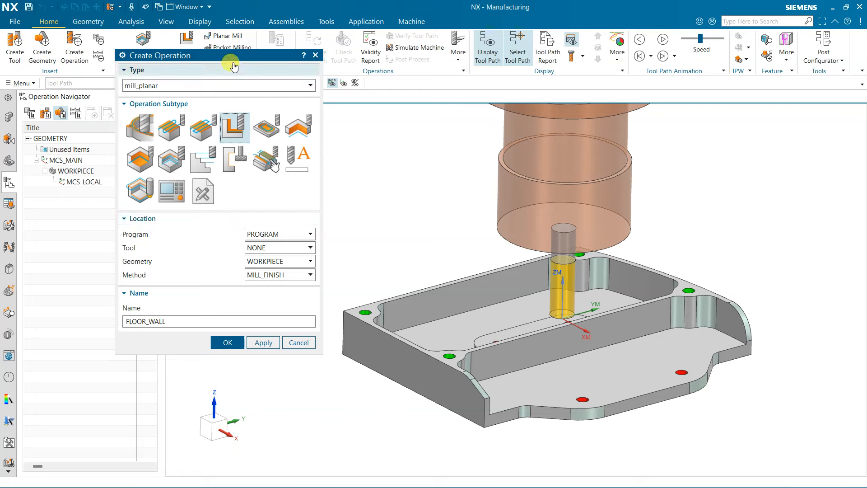
left_click_drag(238, 56, 271, 42)
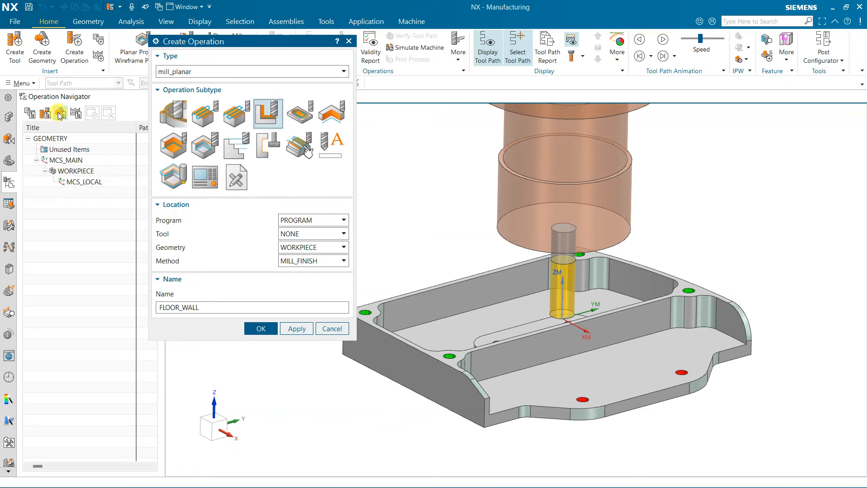
Check the PROGRAM group in the program order view and assign the UGT0201_002 end mill as the operation's tool
left_click(11, 158)
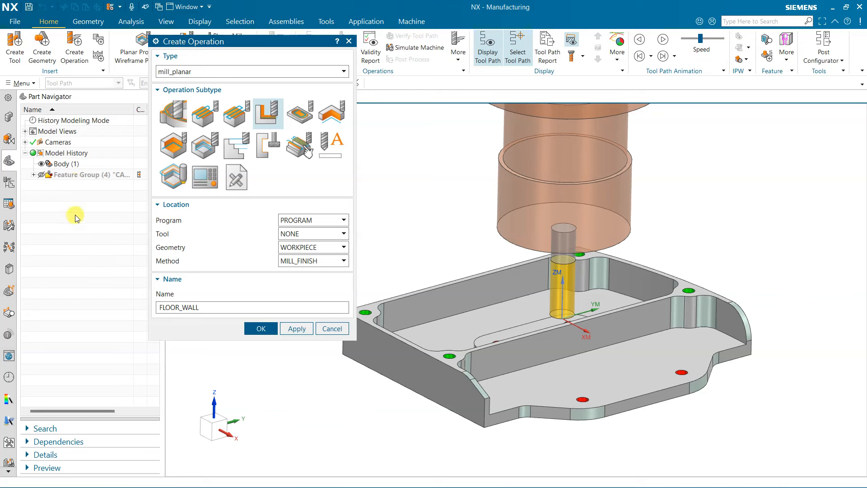
left_click(9, 182)
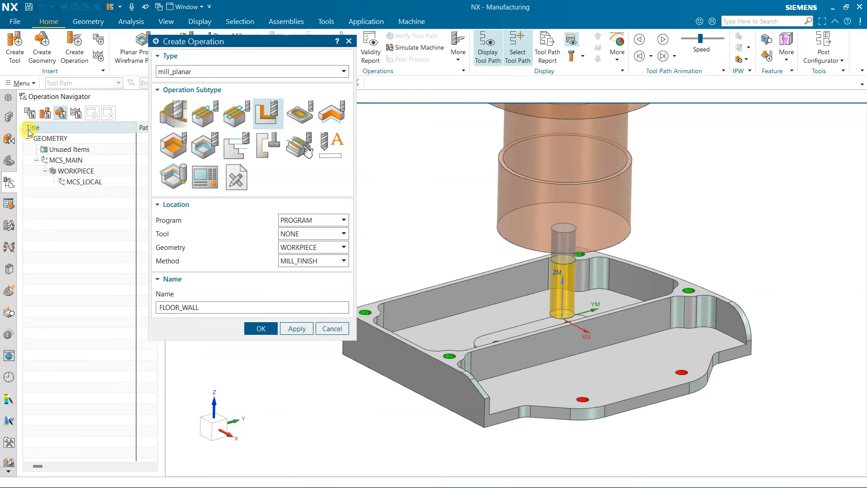
left_click(30, 113)
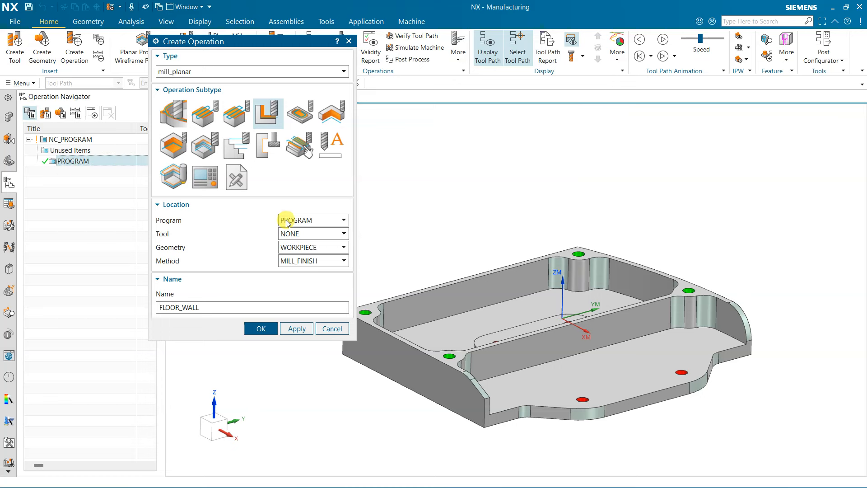
left_click(45, 113)
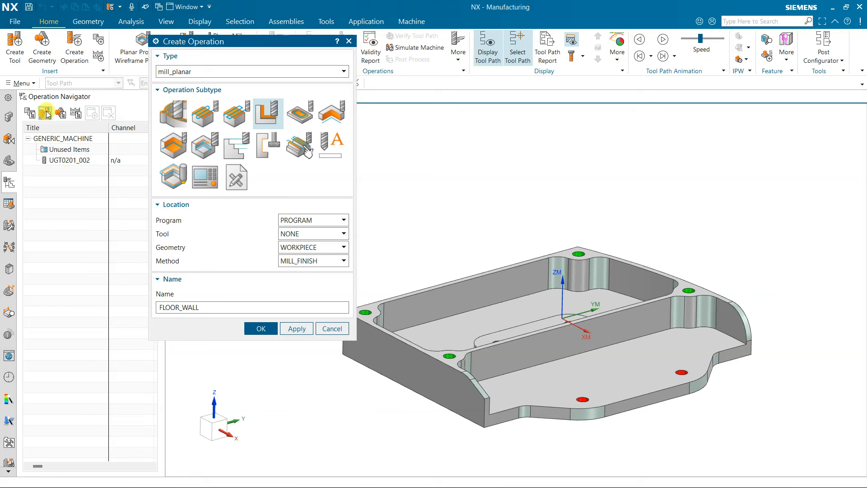
left_click(59, 160)
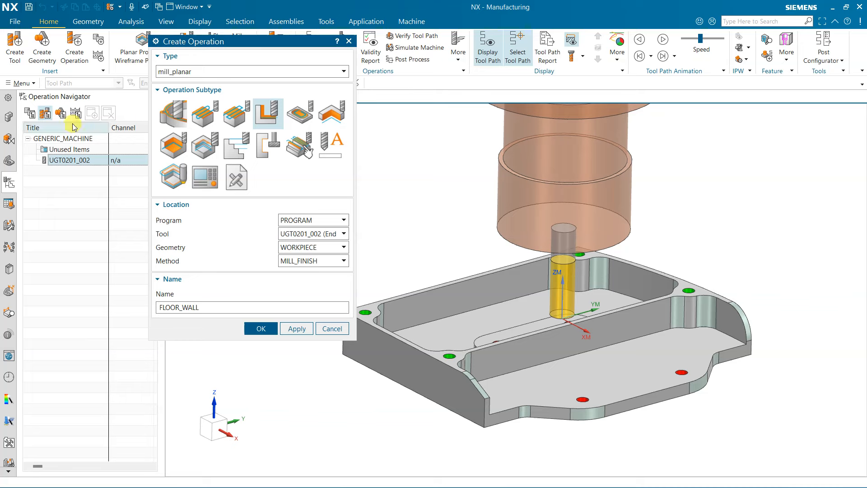
Create the FLOOR_WALL operation with WORKPIECE as its geometry and MILL_FINISH as its method
left_click(60, 112)
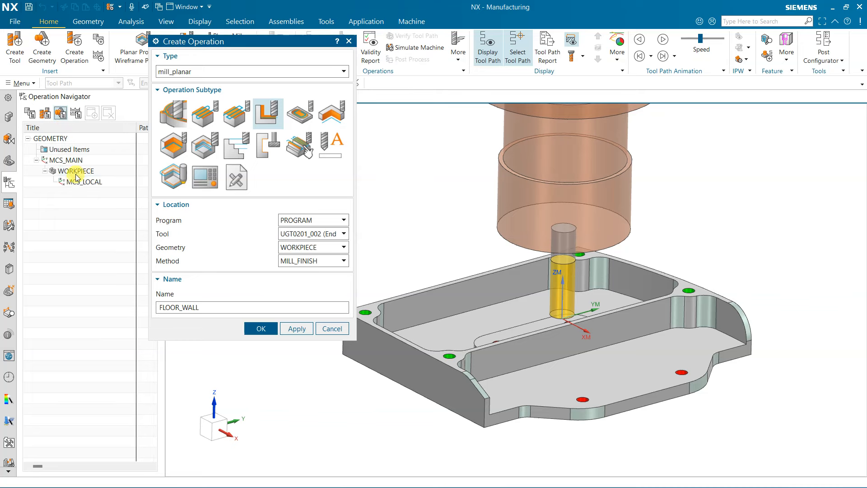
left_click(77, 172)
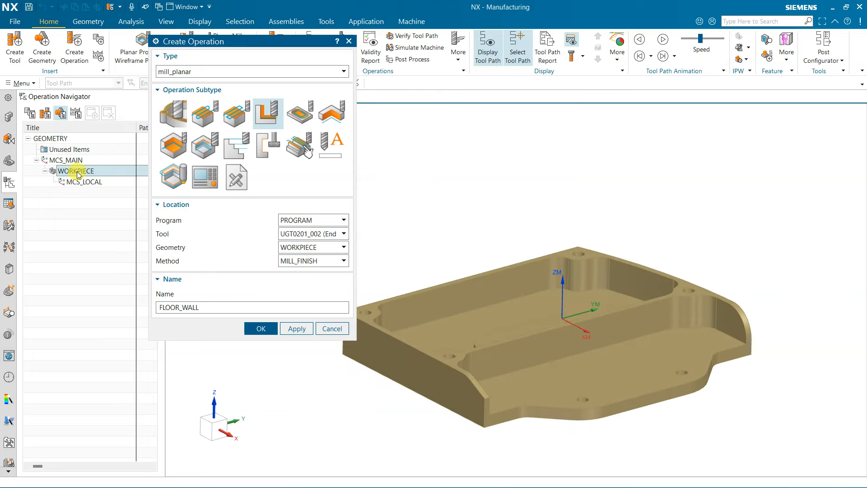
left_click(306, 261)
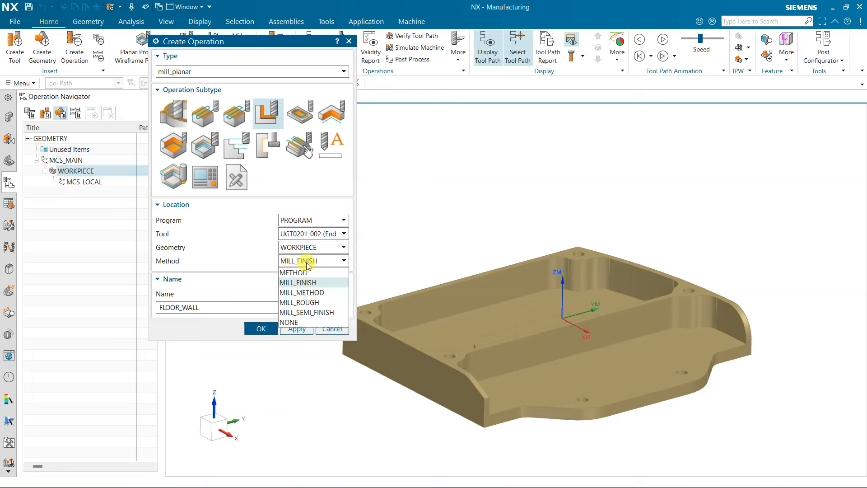
left_click(306, 264)
left_click(261, 326)
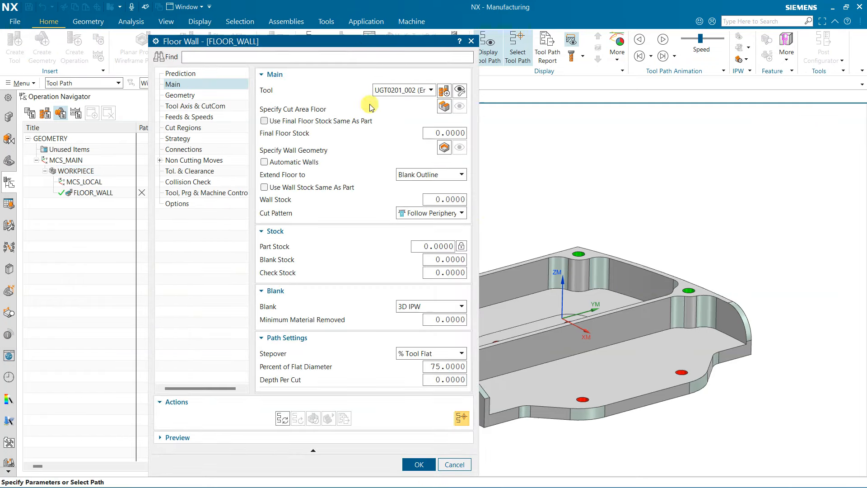
Specify the floor face of the large pocket as the operation's cut area floor
left_click_drag(343, 51, 245, 41)
middle_click_drag(478, 296, 492, 311)
middle_click_drag(492, 310, 557, 240, "shift")
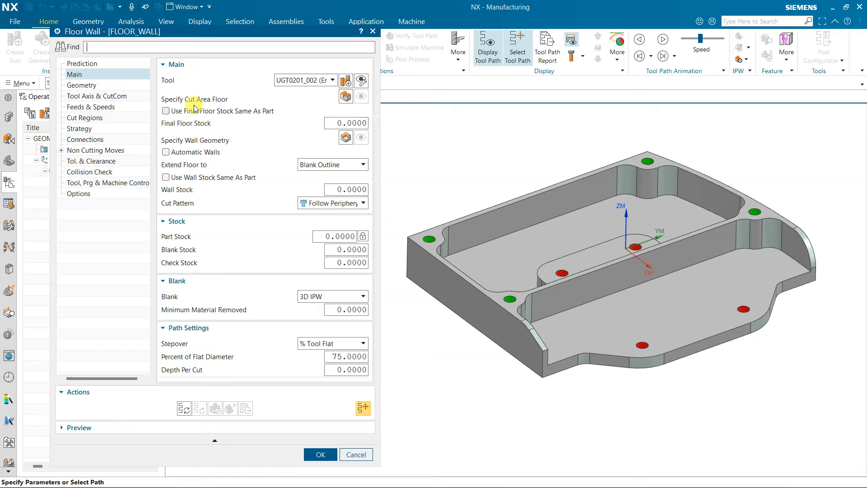
left_click(345, 99)
left_click(484, 244)
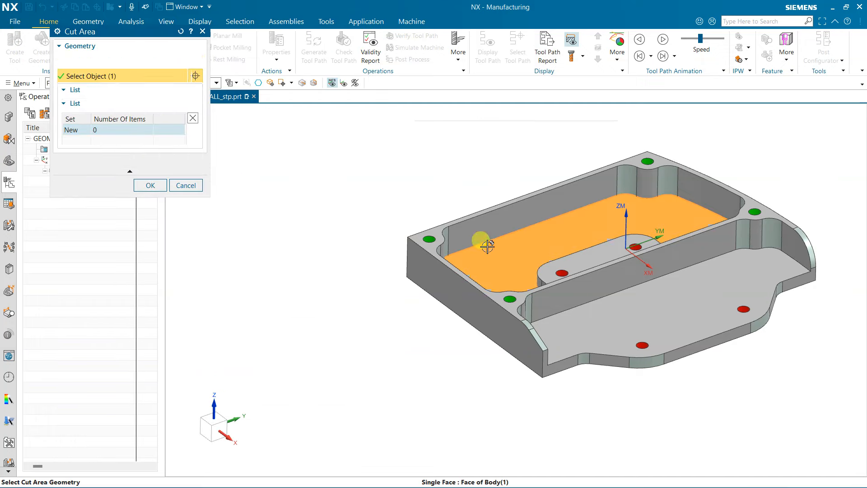
left_click(151, 172)
middle_click(233, 213)
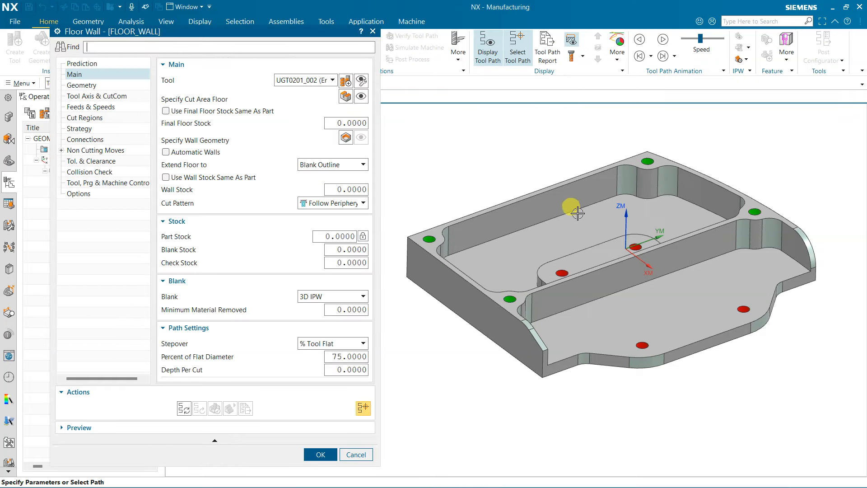
Enable Automatic Walls for the wall geometry and display the walls detected around the pocket floor
middle_click_drag(569, 205, 413, 194)
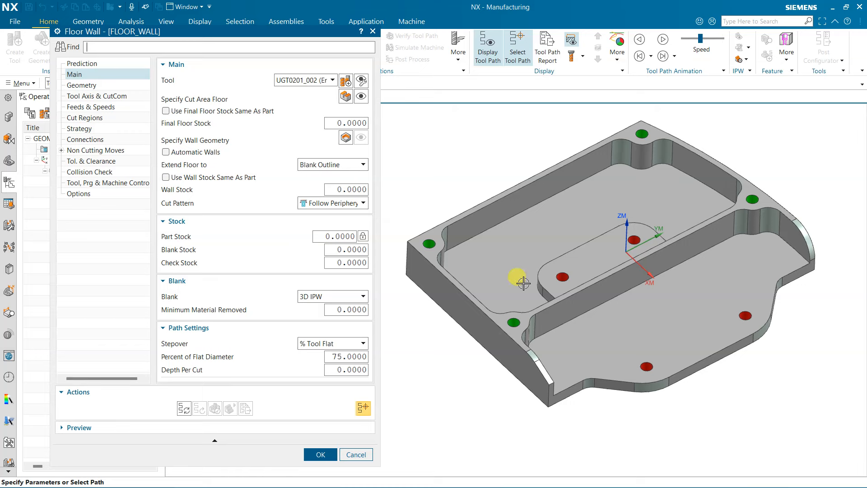
left_click(209, 152)
left_click(361, 137)
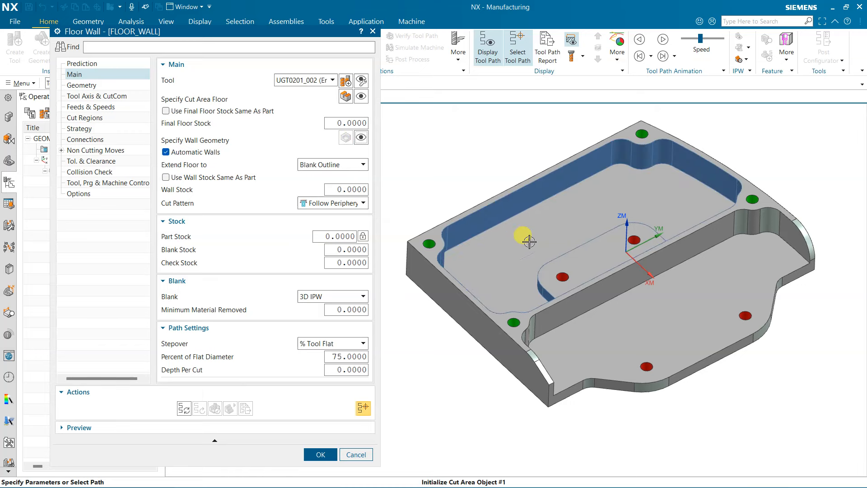
mouse_move(590, 242)
middle_mouse_down()
mouse_move(623, 277)
mouse_move(604, 264)
mouse_move(587, 226)
mouse_move(586, 234)
middle_mouse_up()
Generate the Floor Wall tool path, and regenerate it with the depth per cut set to 1
left_click(183, 408)
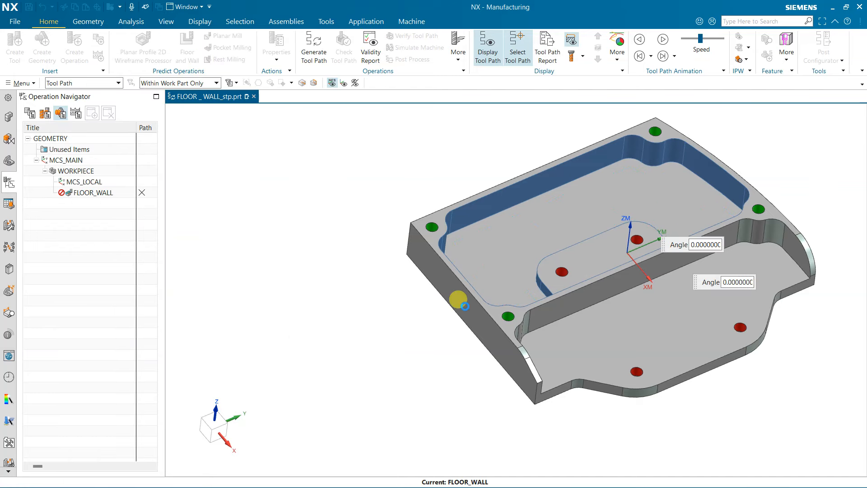
left_click(201, 409)
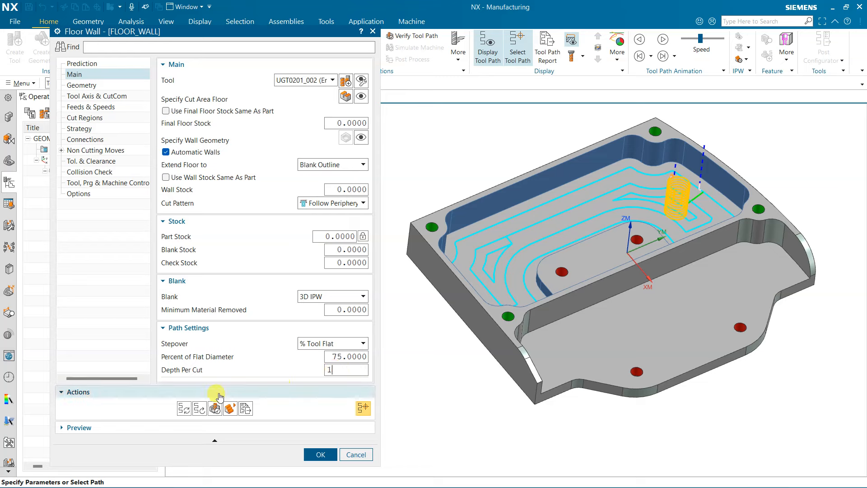
left_click(184, 408)
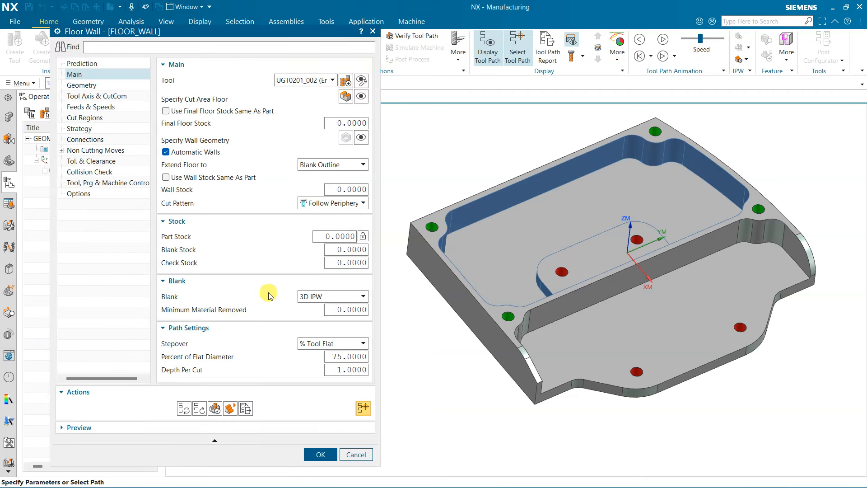
Play the 3D Dynamic material removal simulation of the tool path, stop it partway, and return to the operation settings
left_click(220, 408)
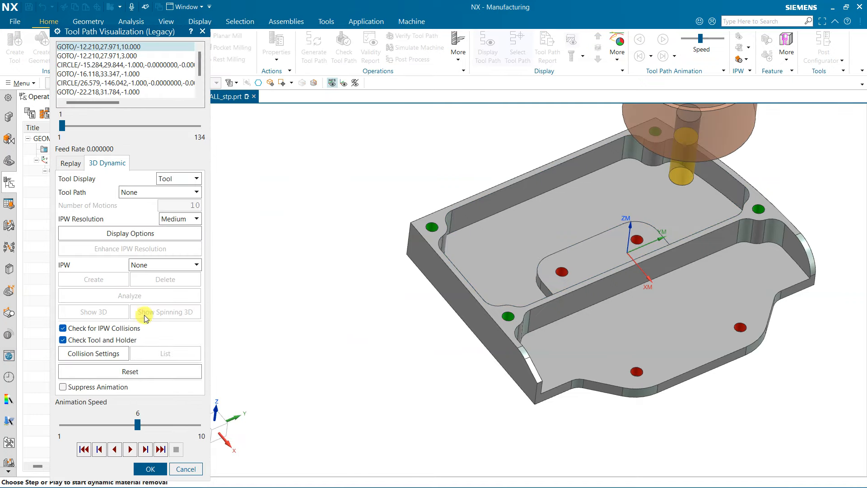
left_click(130, 449)
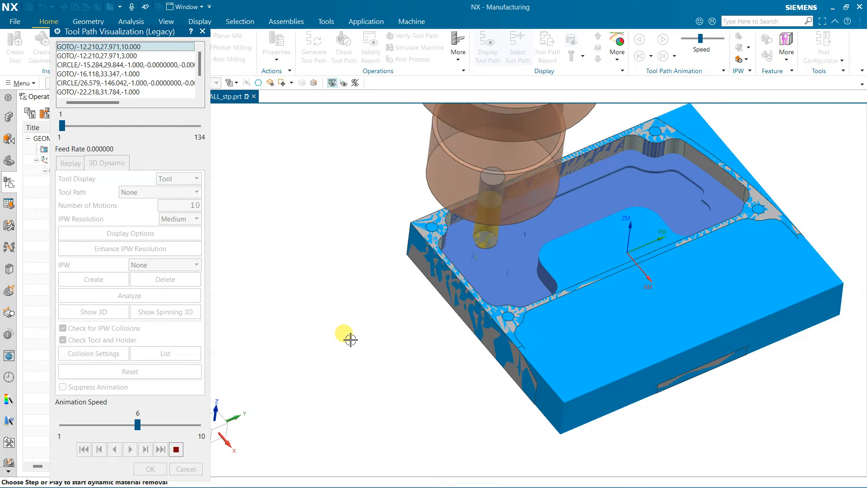
left_click(176, 448)
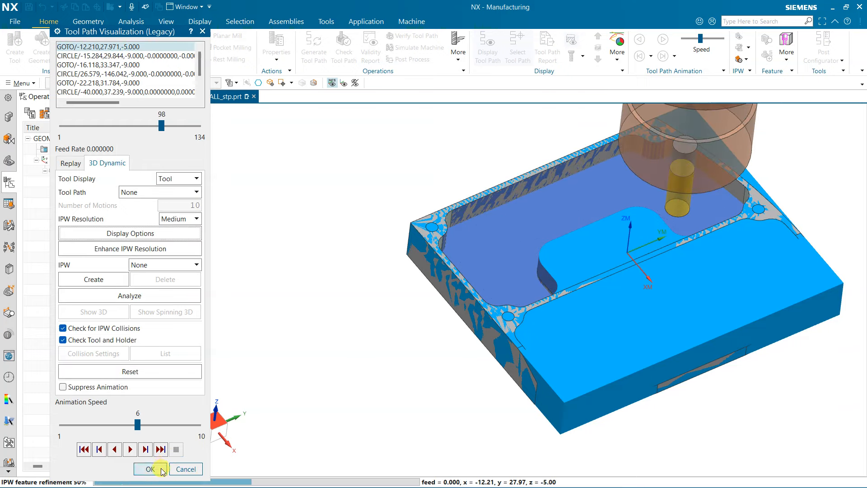
left_click(152, 469)
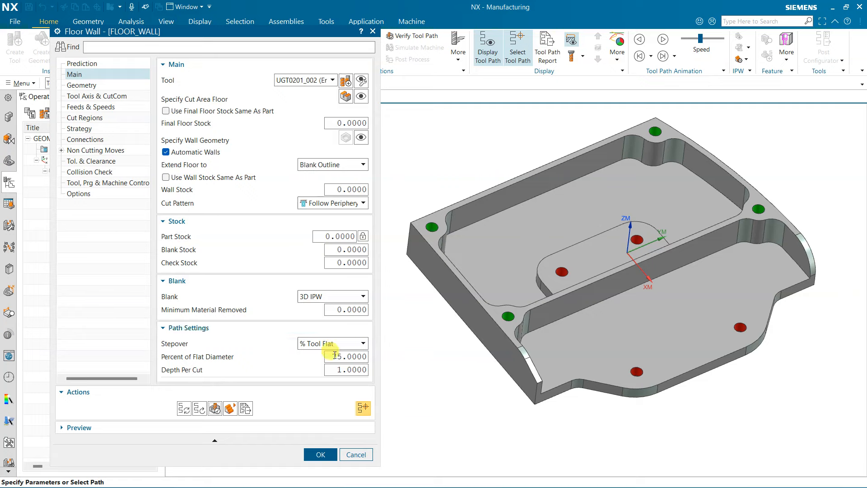
Replay the tool path on the part, set the stepover to 60 percent of flat diameter, and regenerate the path
left_click(363, 408)
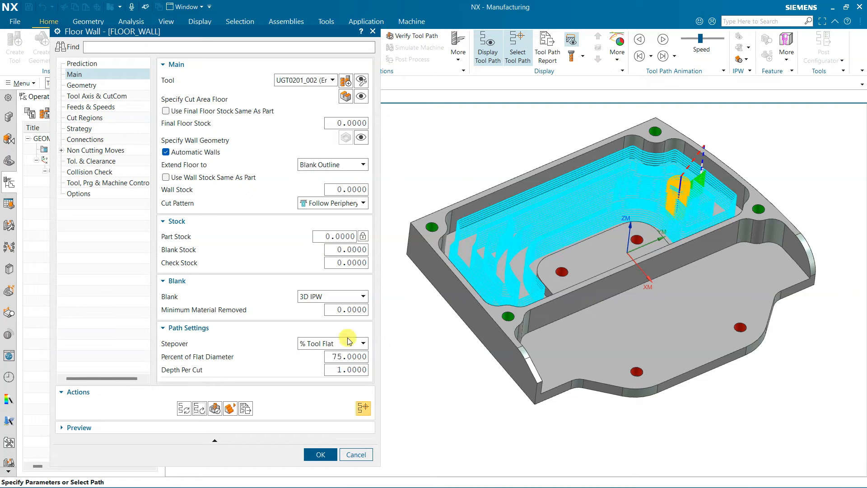
middle_click_drag(460, 174, 462, 211)
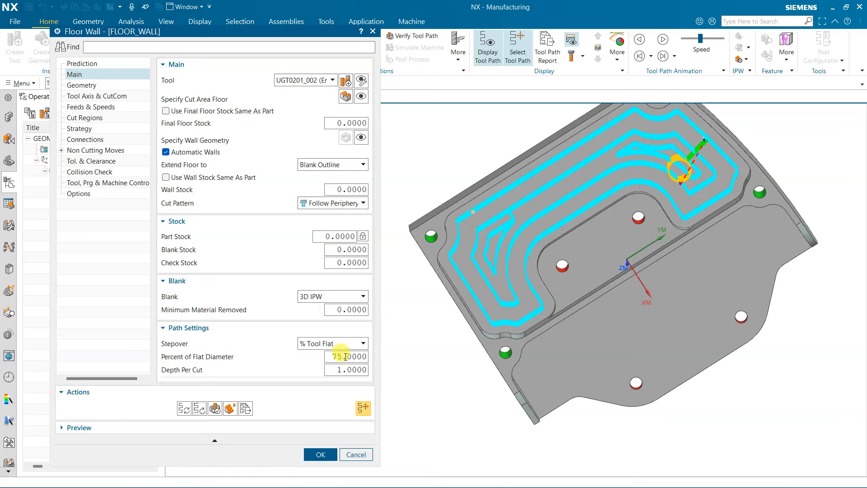
type("60")
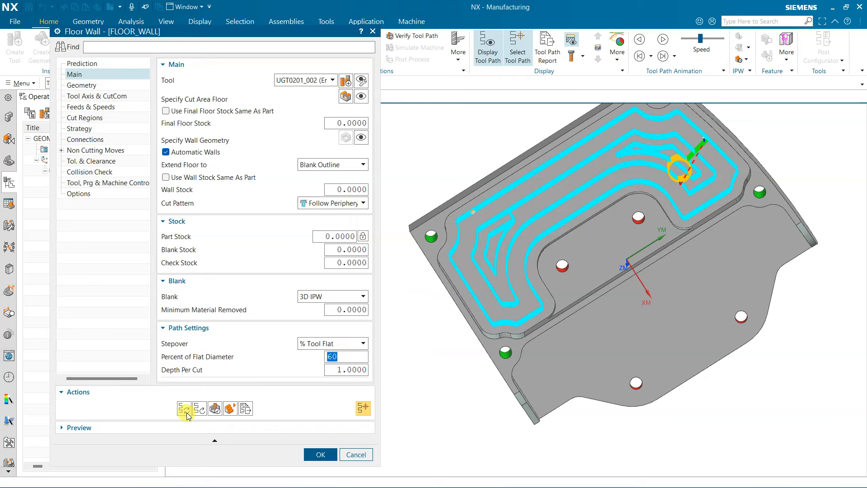
left_click(184, 409)
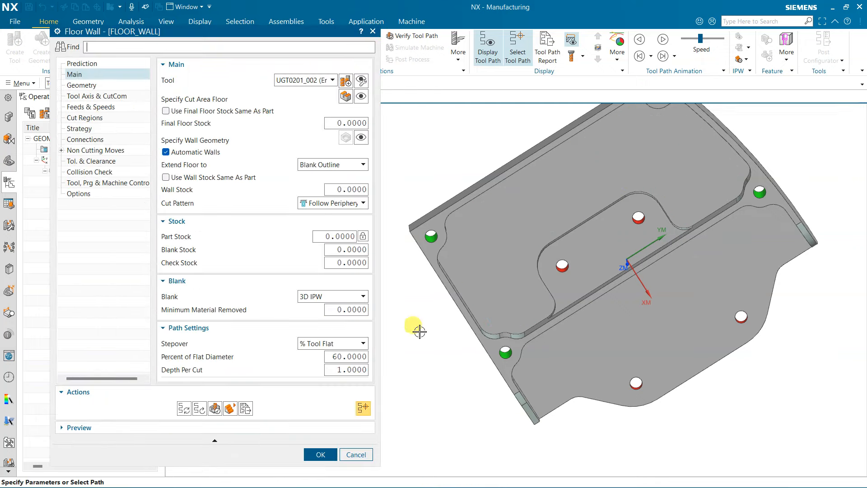
Simulate the regenerated path in 3D Dynamic at animation speed 9, stop it partway, and return to the operation settings
middle_click_drag(555, 306, 553, 285)
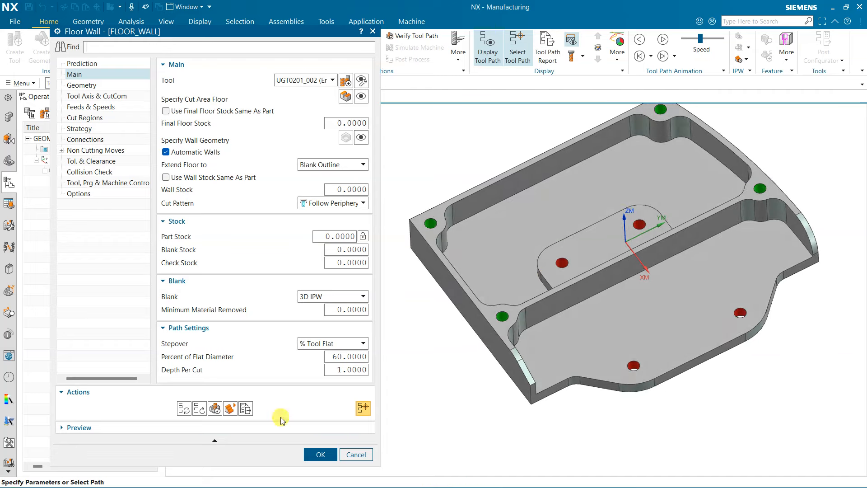
left_click(217, 409)
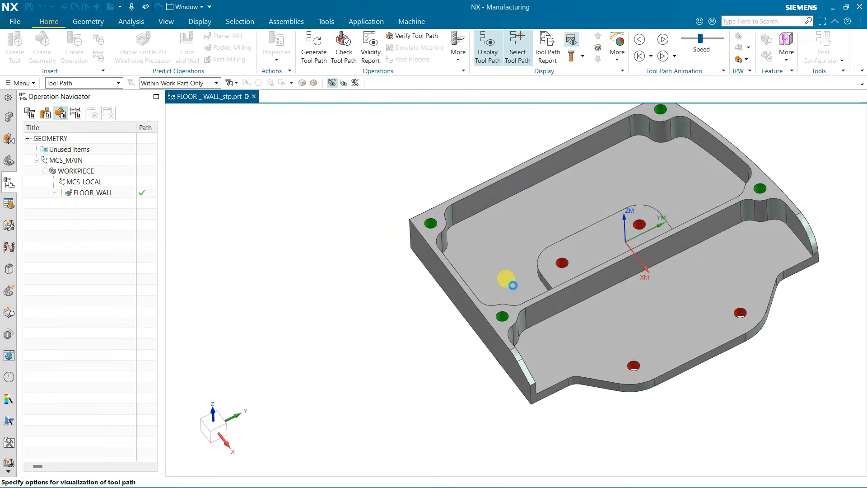
middle_click_drag(616, 272, 611, 242)
middle_click_drag(573, 280, 548, 269)
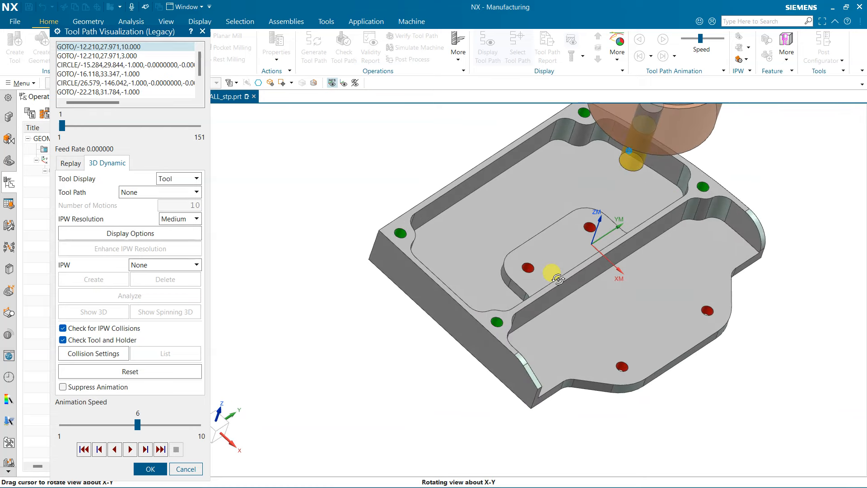
left_click(130, 449)
left_click_drag(138, 425, 183, 424)
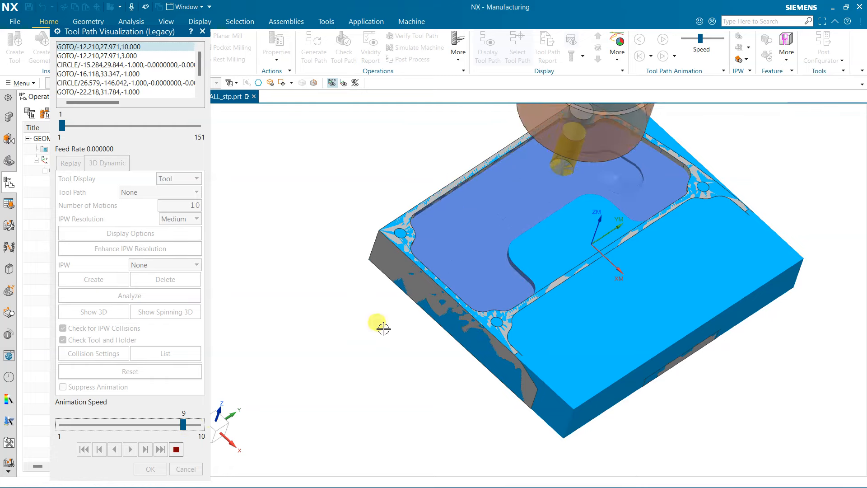
left_click(176, 448)
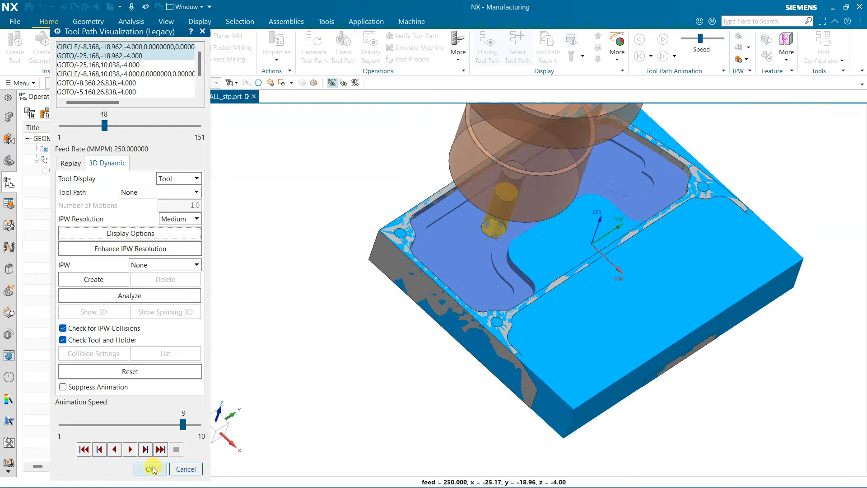
left_click(151, 469)
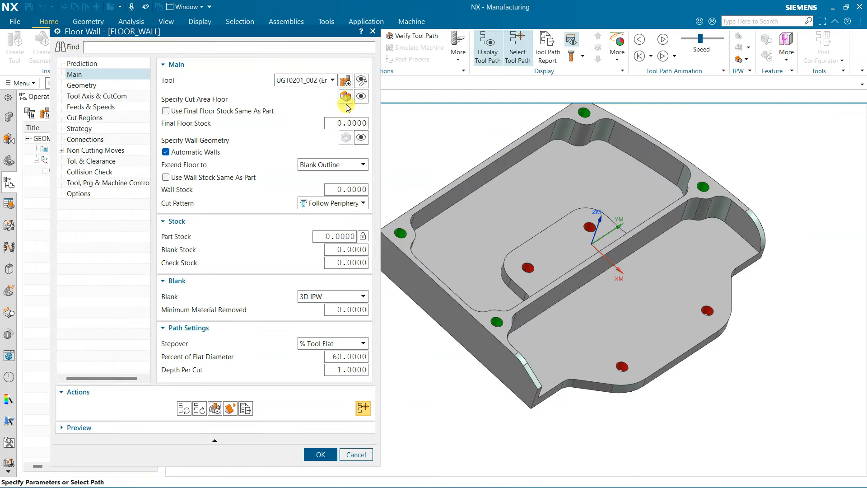
Add the raised island's top face inside the rectangular pocket as a second set of the Floor Wall cut area floor
left_click(346, 100)
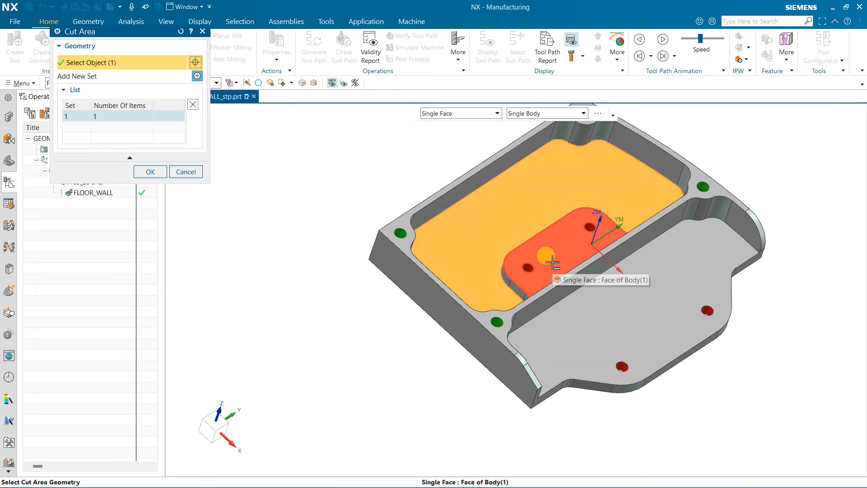
left_click(197, 76)
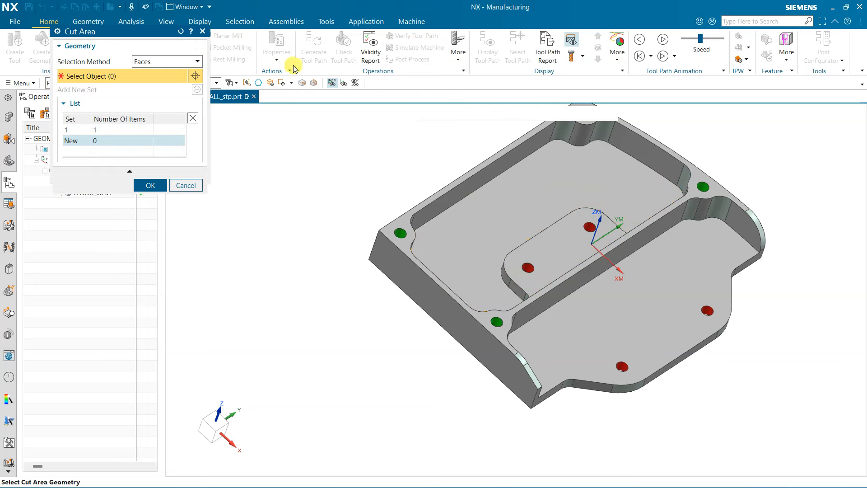
left_click(555, 228)
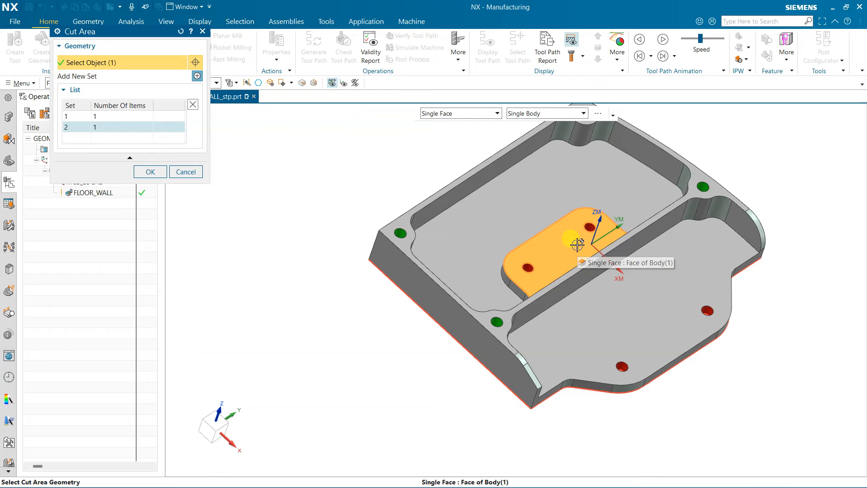
left_click(150, 171)
middle_click(151, 171)
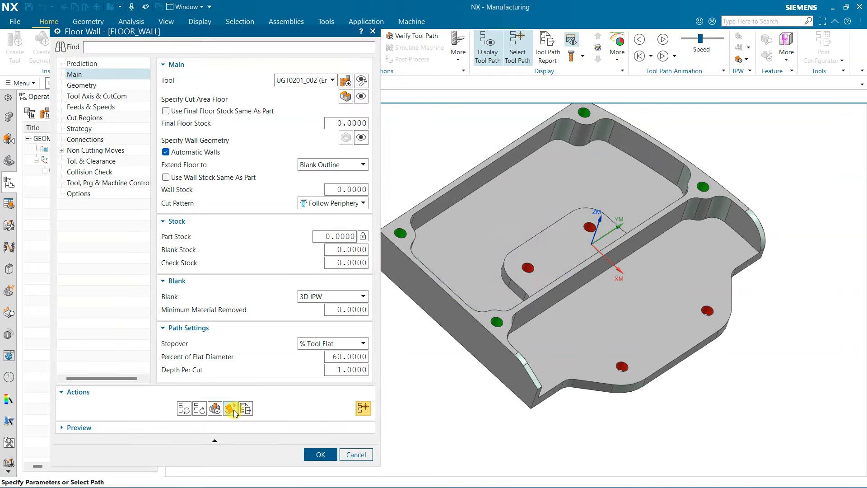
Play the 3D Dynamic material removal simulation for the two-face cut area through to the last motion and close the visualization
left_click(216, 409)
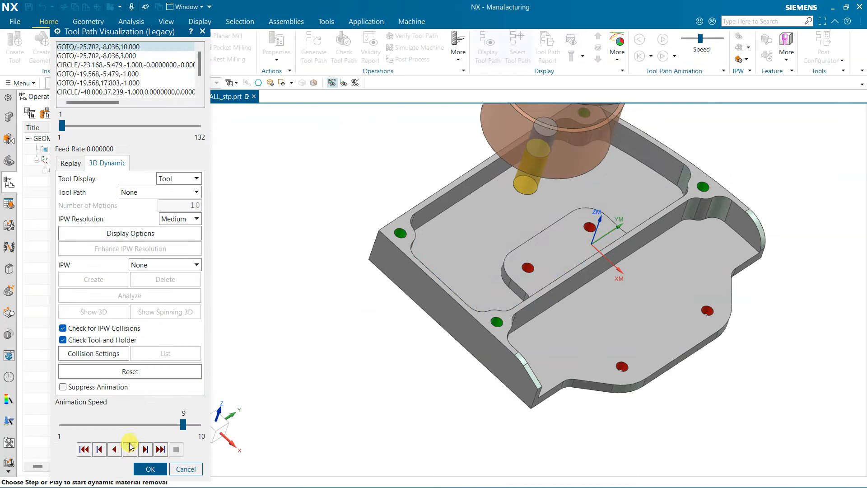
left_click(130, 449)
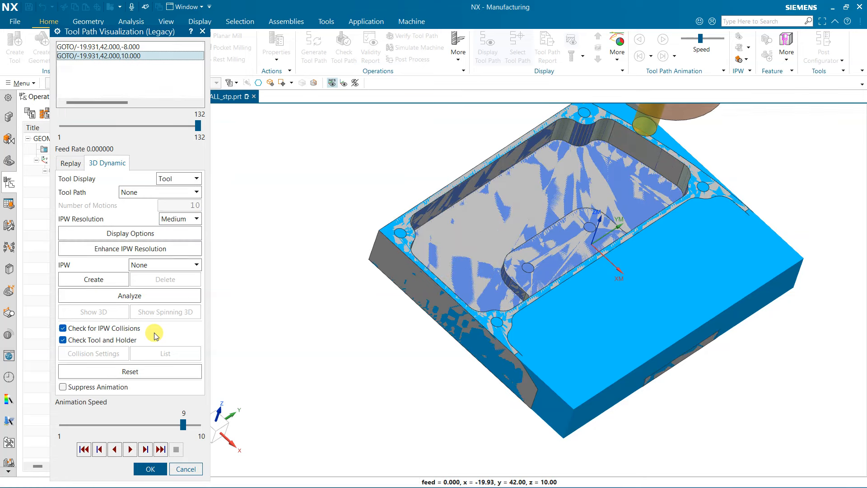
left_click(149, 468)
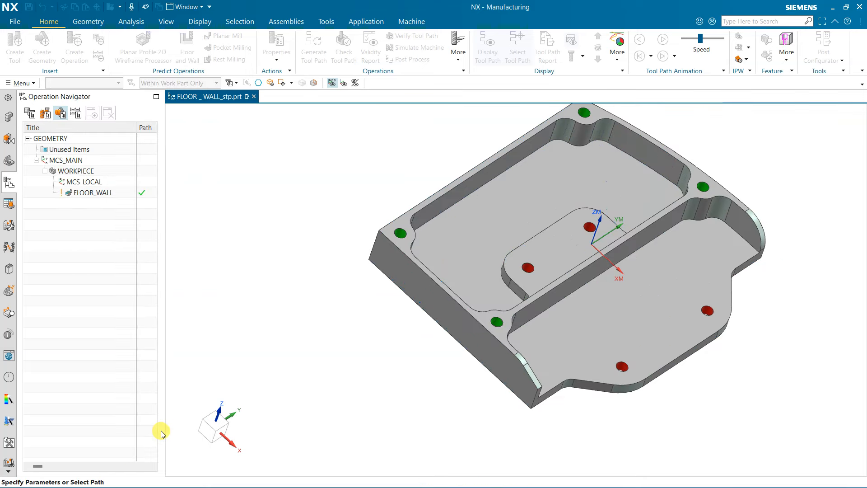